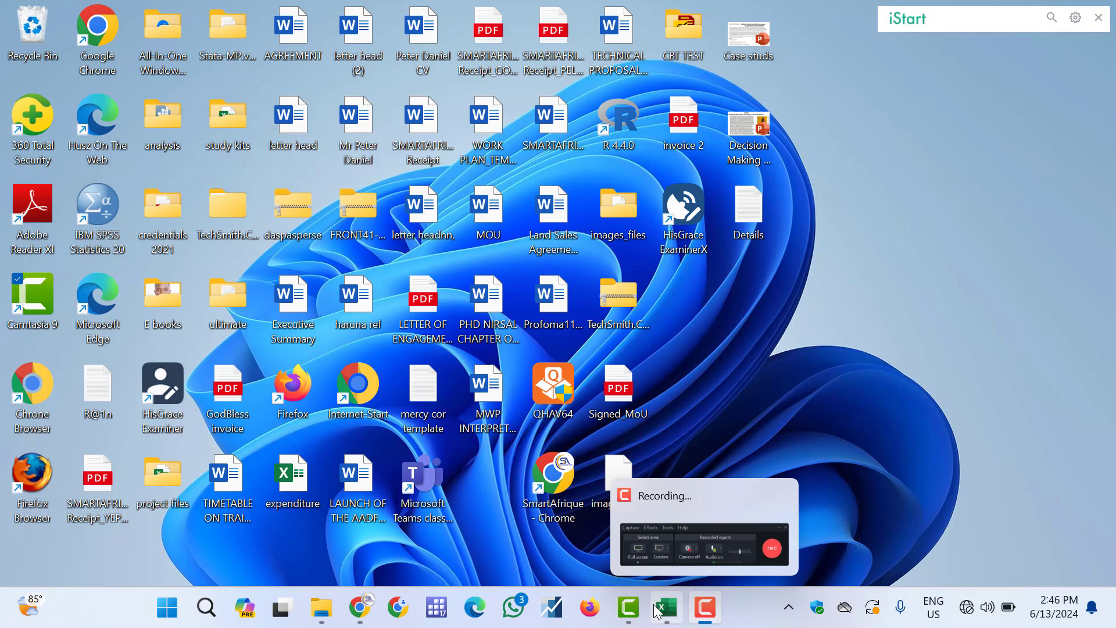
# Bring up the scottish bus company data file two workbook and browse the columns of the used sheet
pyautogui.moveTo(663, 608)
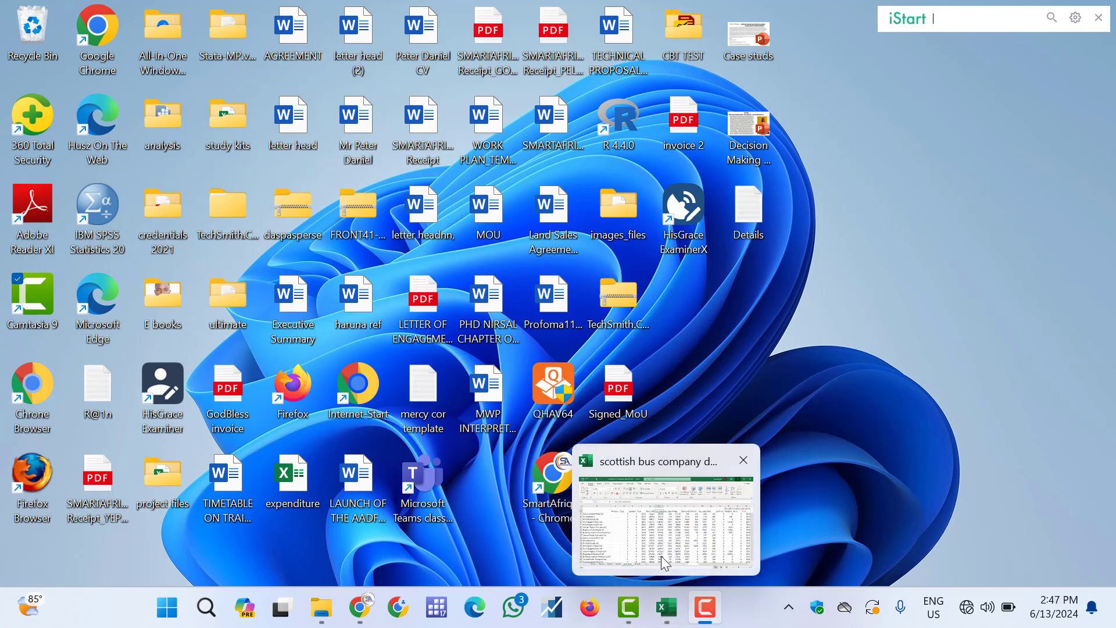
pyautogui.click(662, 559)
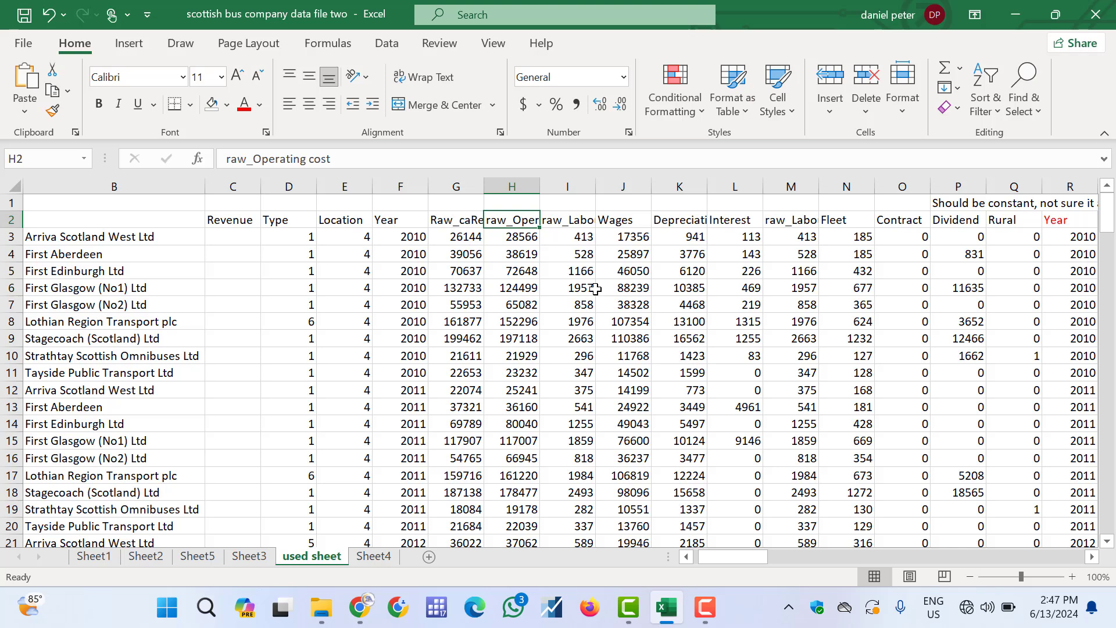
pyautogui.hscroll(2, 596, 289)
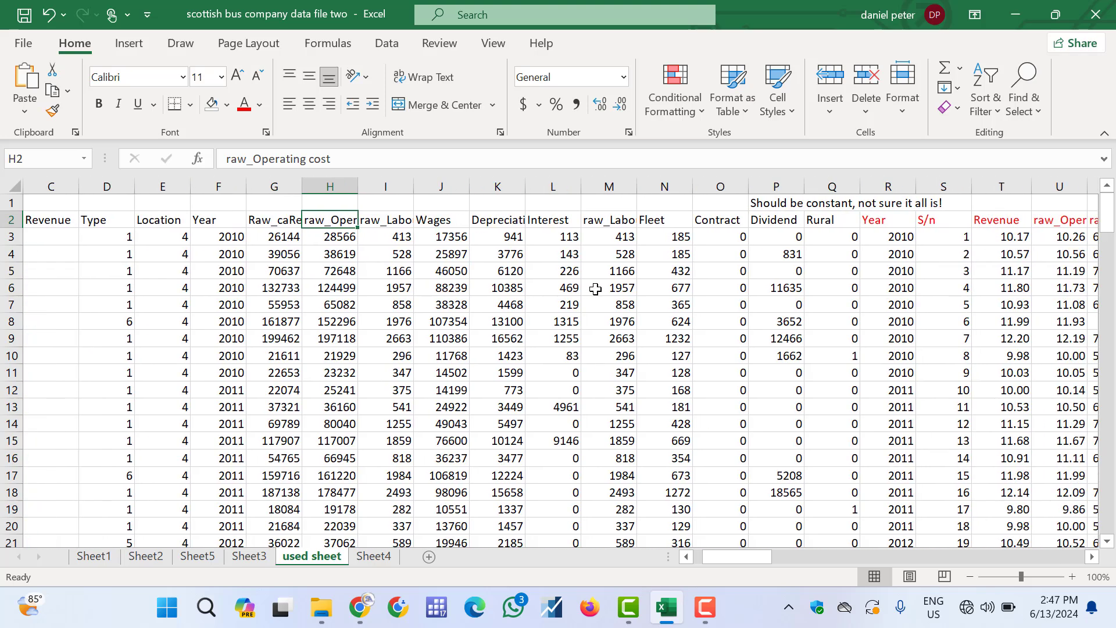
pyautogui.hscroll(-2, 596, 289)
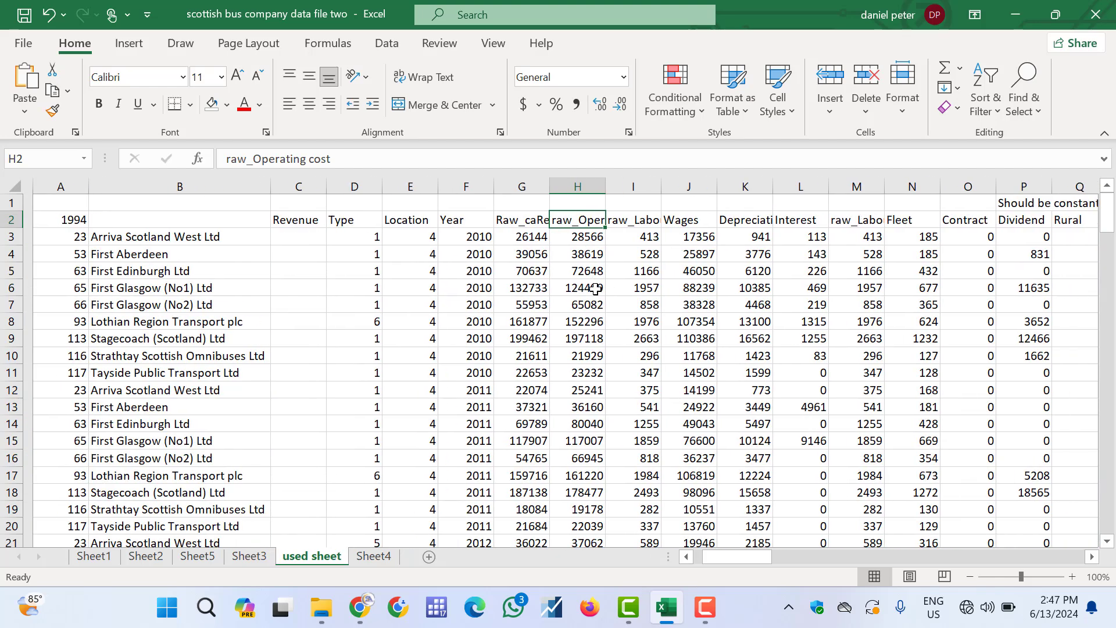
pyautogui.hscroll(3, 596, 289)
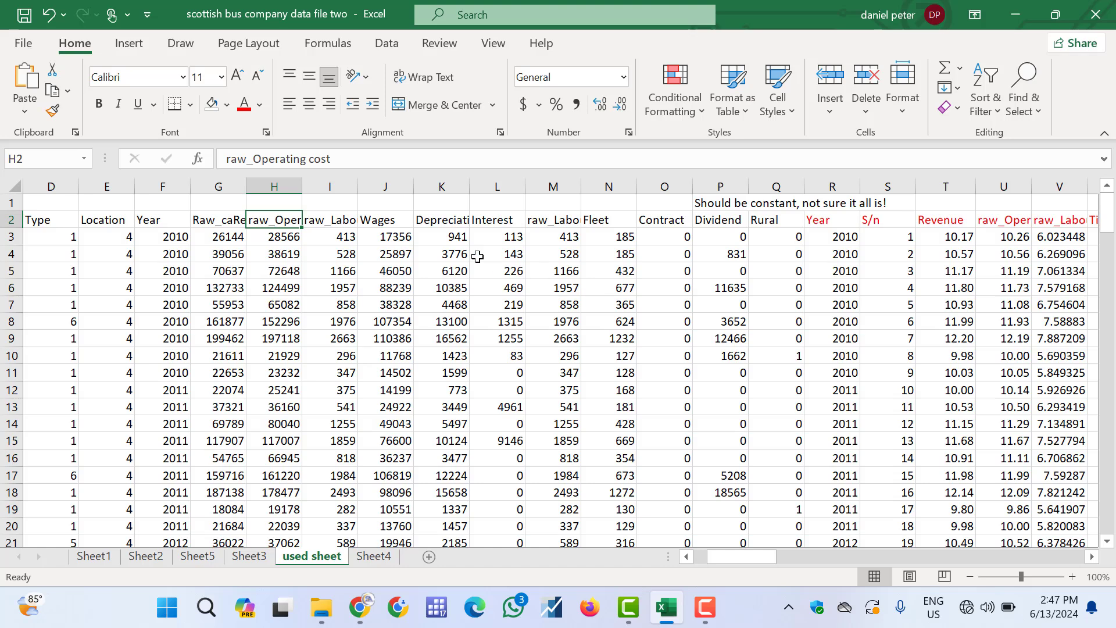
# Format the Raw_caRevenue and raw_Operating cost values in G3:H145 as comma-style numbers with no decimal places
pyautogui.click(223, 235)
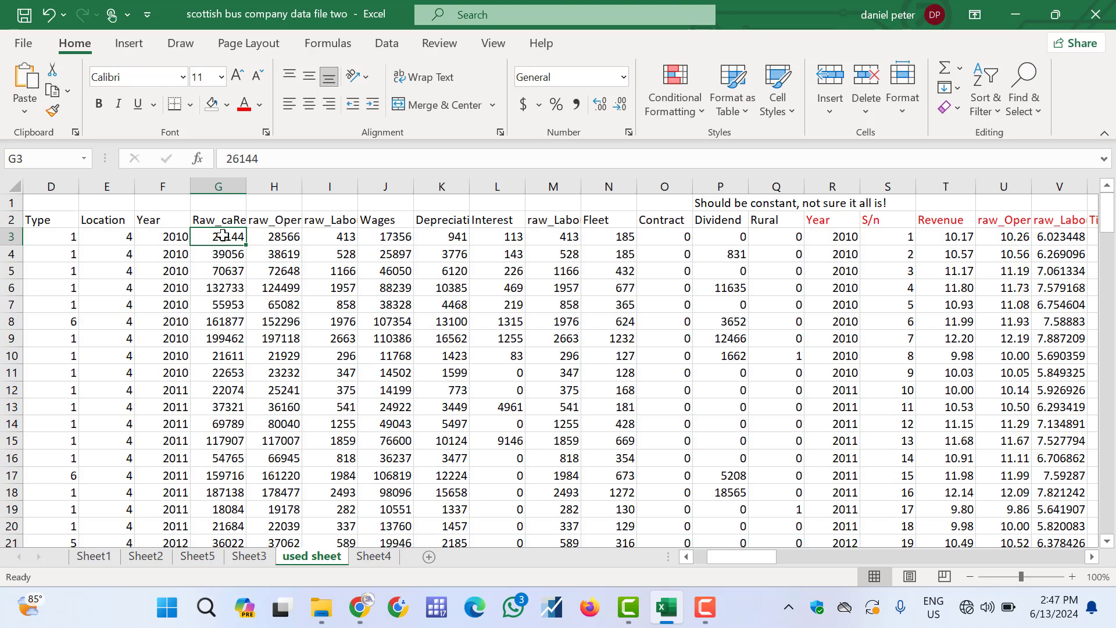
pyautogui.hotkey('shift', 'Right')
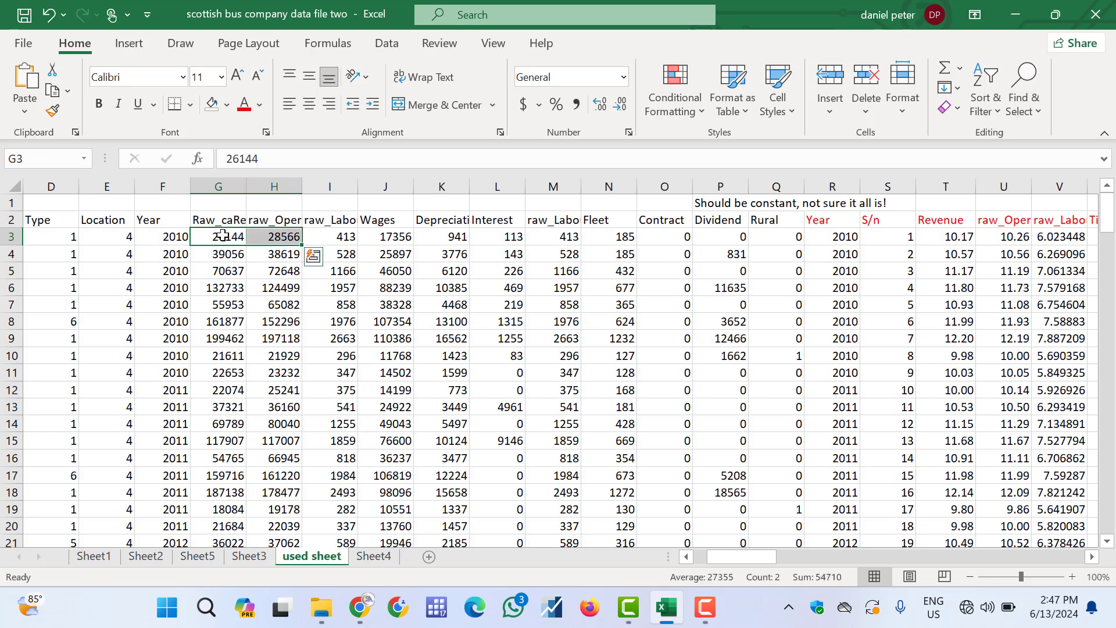
pyautogui.hotkey('ctrl', 'shift', 'Down')
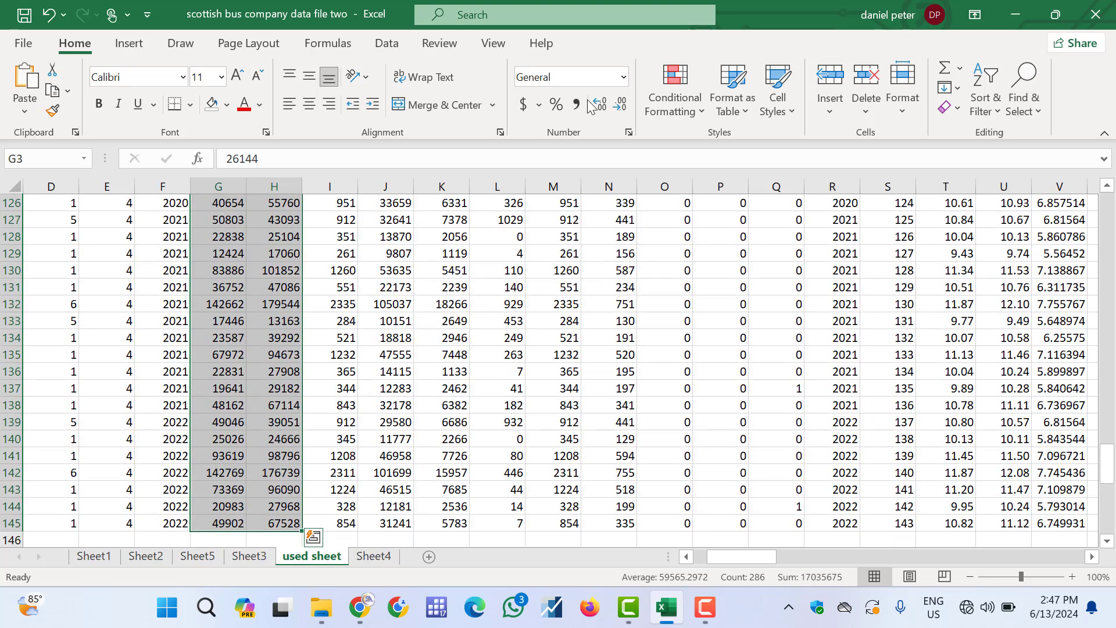
pyautogui.click(566, 107)
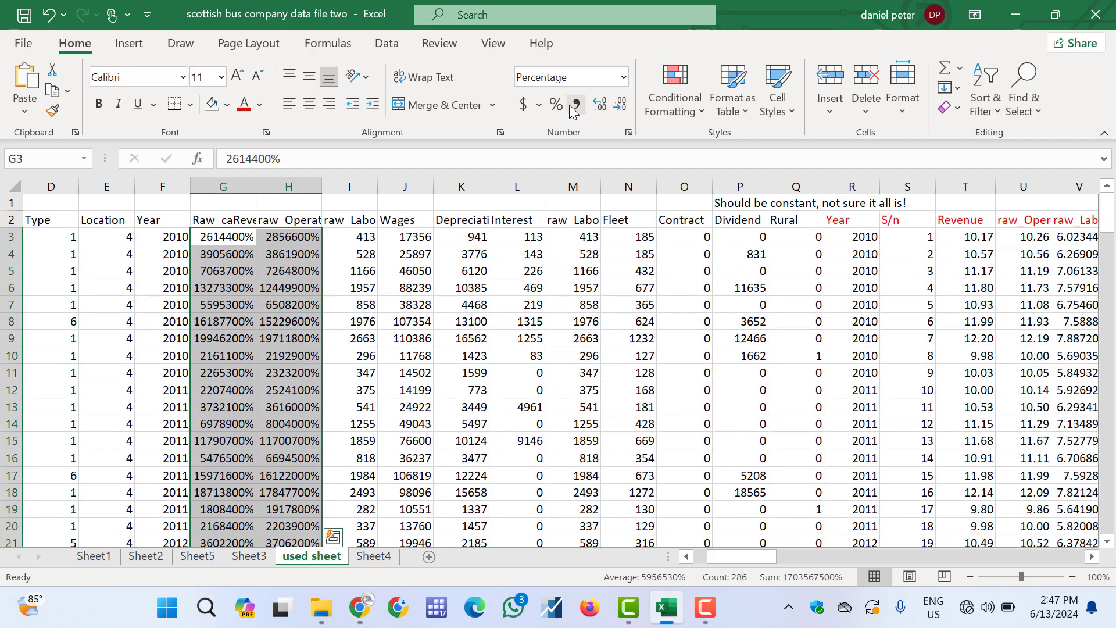
pyautogui.click(577, 105)
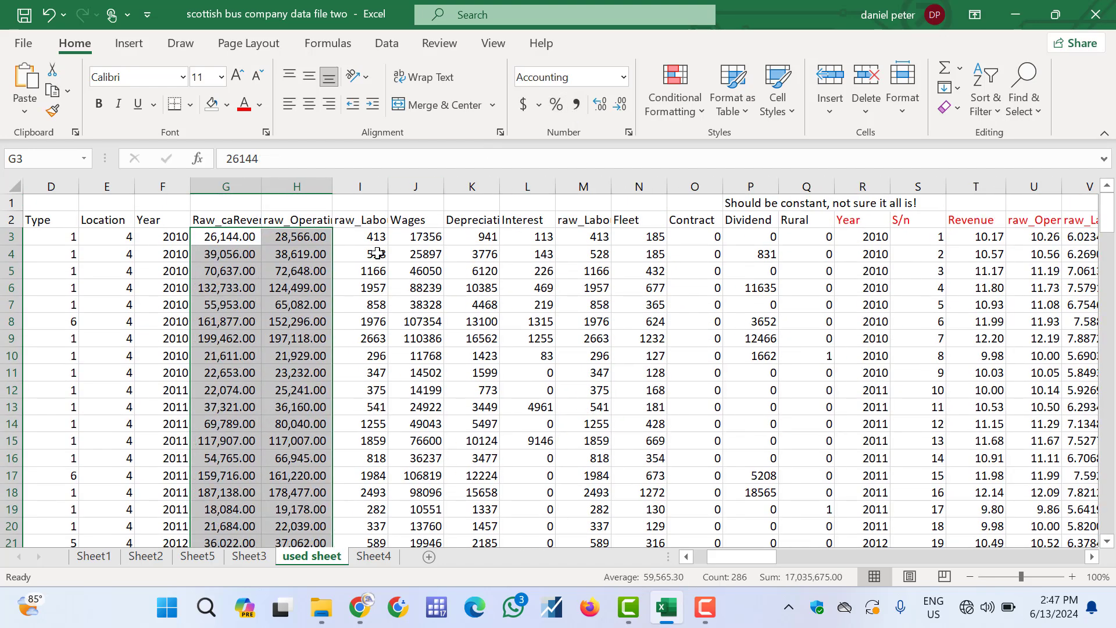
pyautogui.click(605, 106)
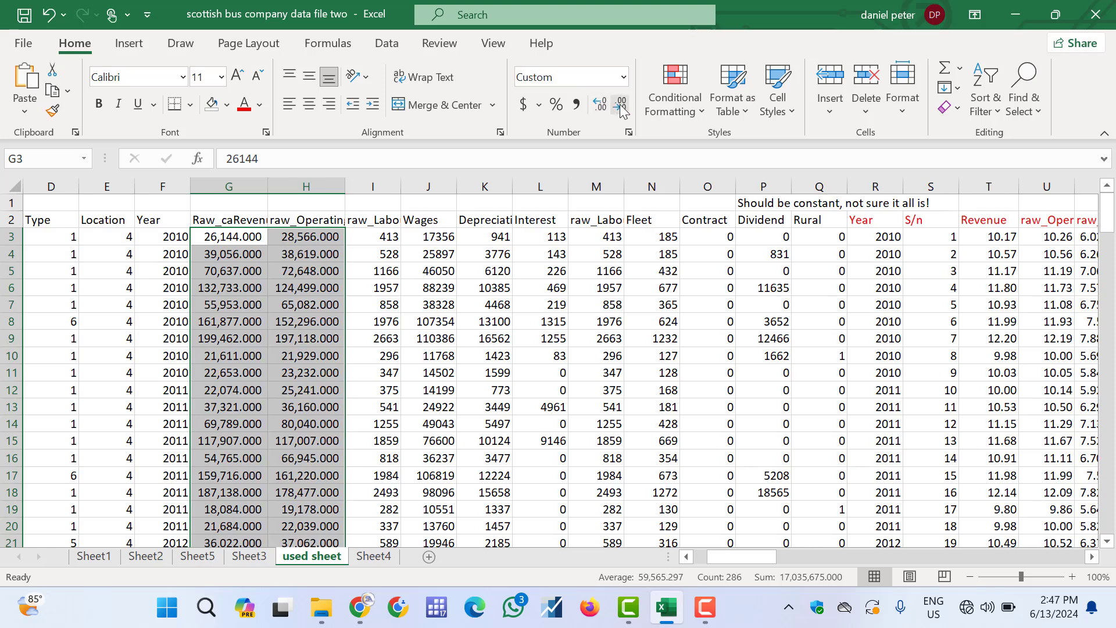
pyautogui.click(621, 106)
pyautogui.click(621, 106)
pyautogui.click(621, 106)
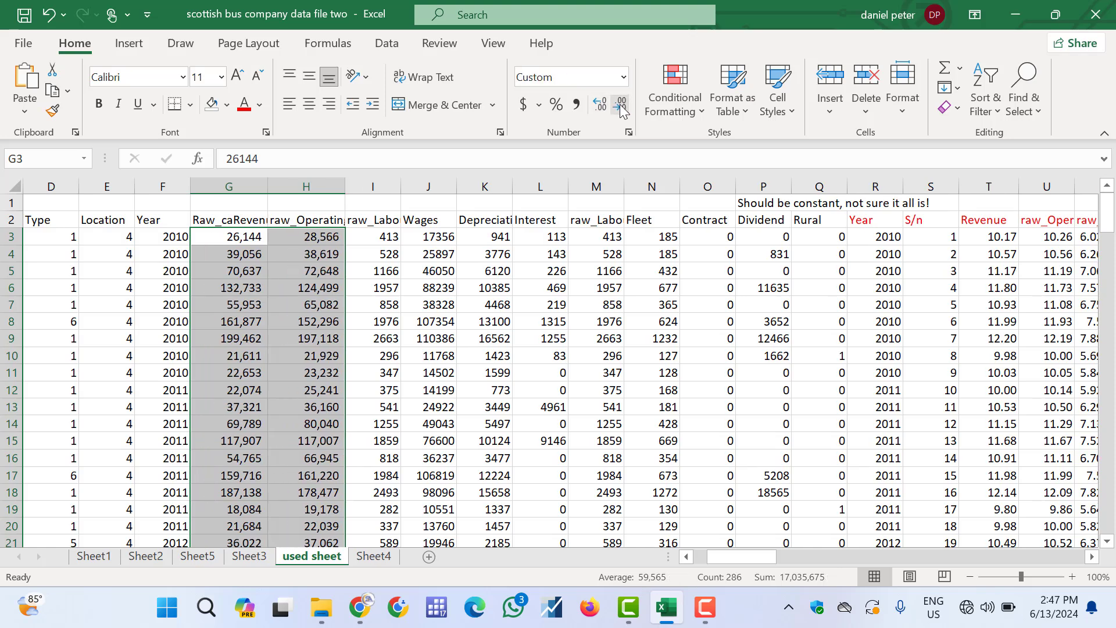
# Examine the reformatted columns and the Raw_caRevenue and raw_Operating cost header cells
pyautogui.click(223, 269)
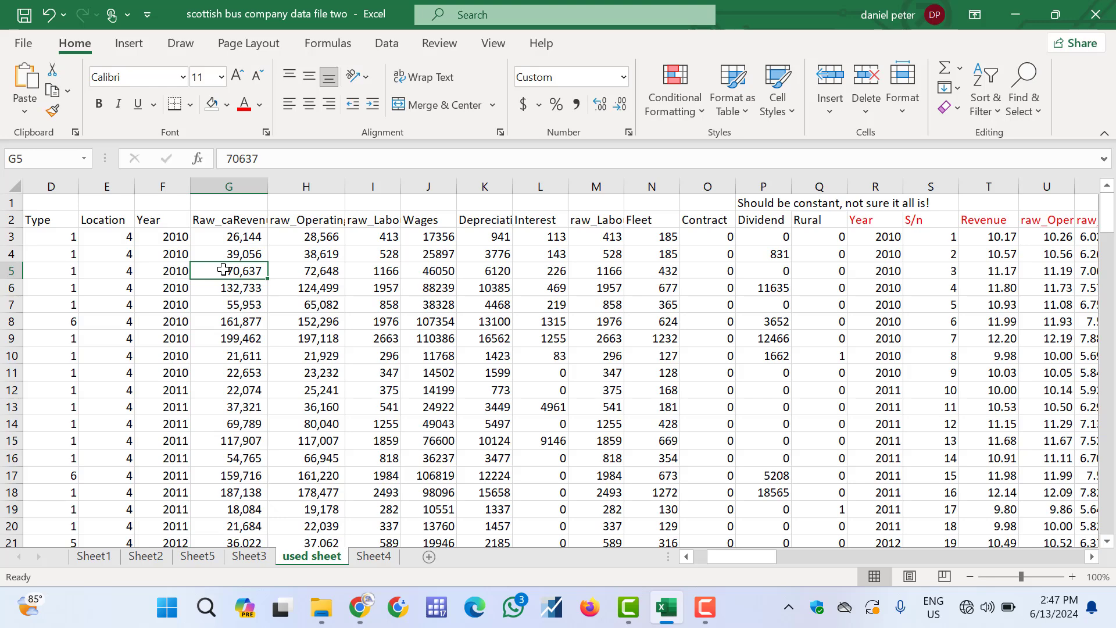
pyautogui.hscroll(5, 223, 269)
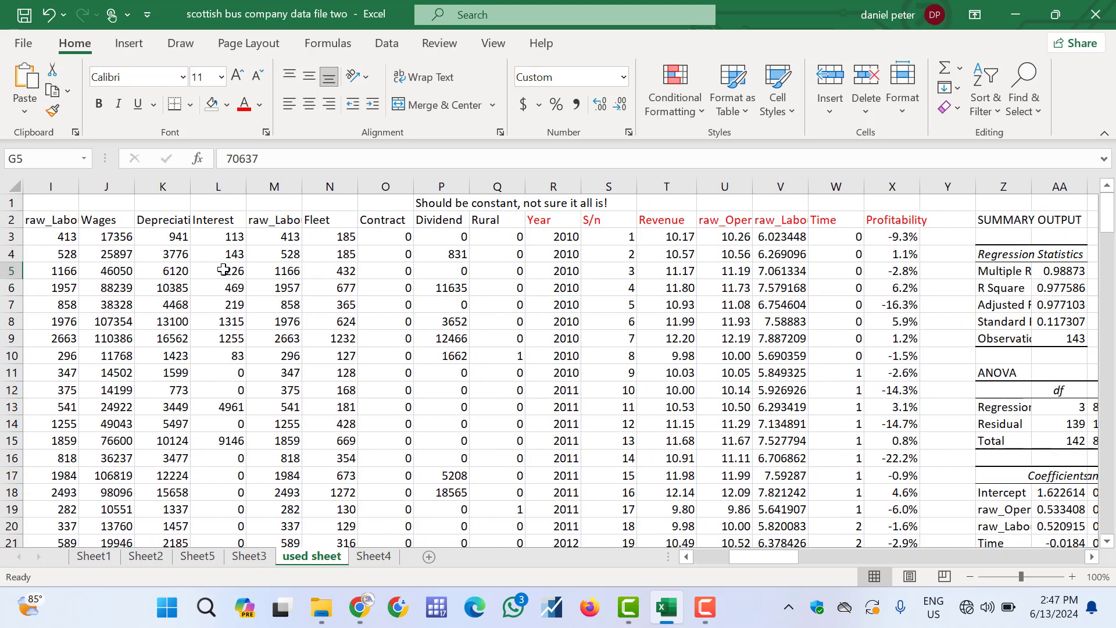
pyautogui.hscroll(-7, 223, 269)
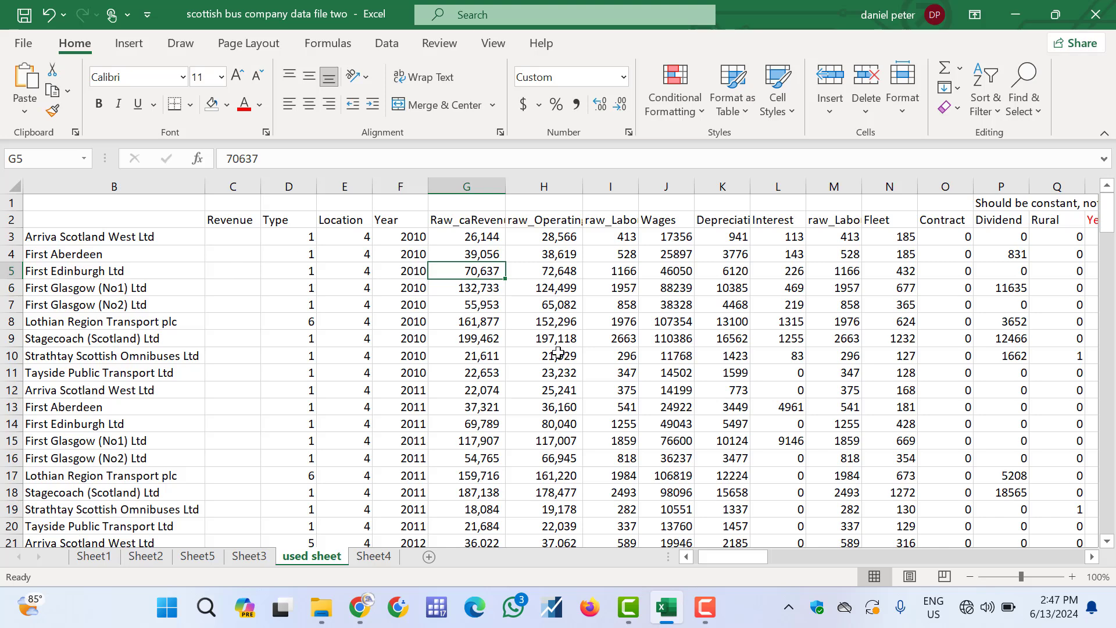
pyautogui.click(468, 221)
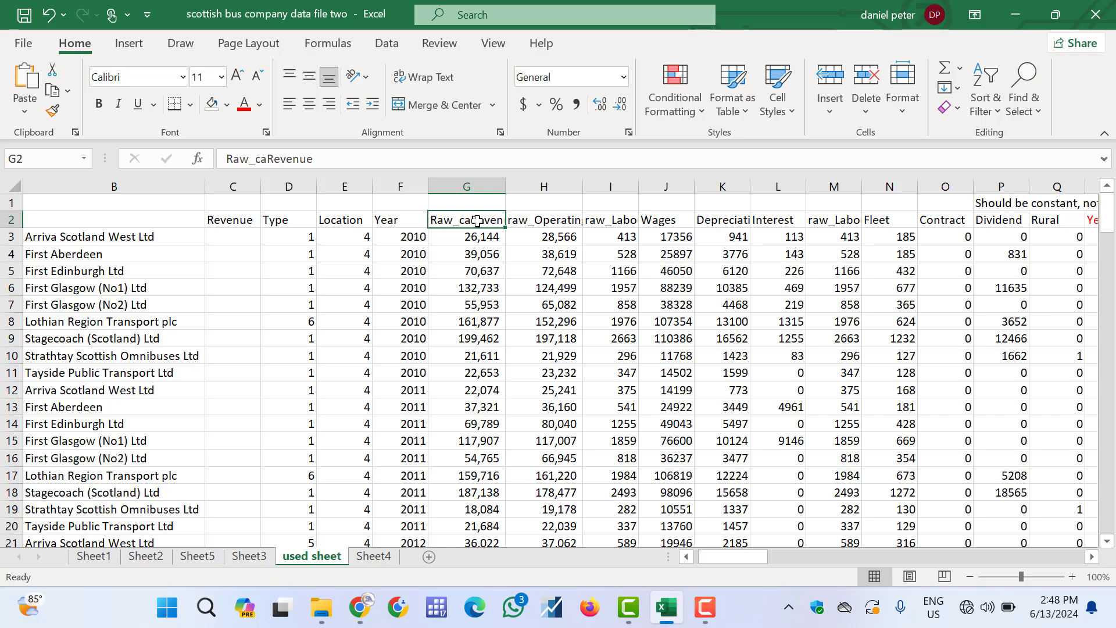
pyautogui.click(555, 221)
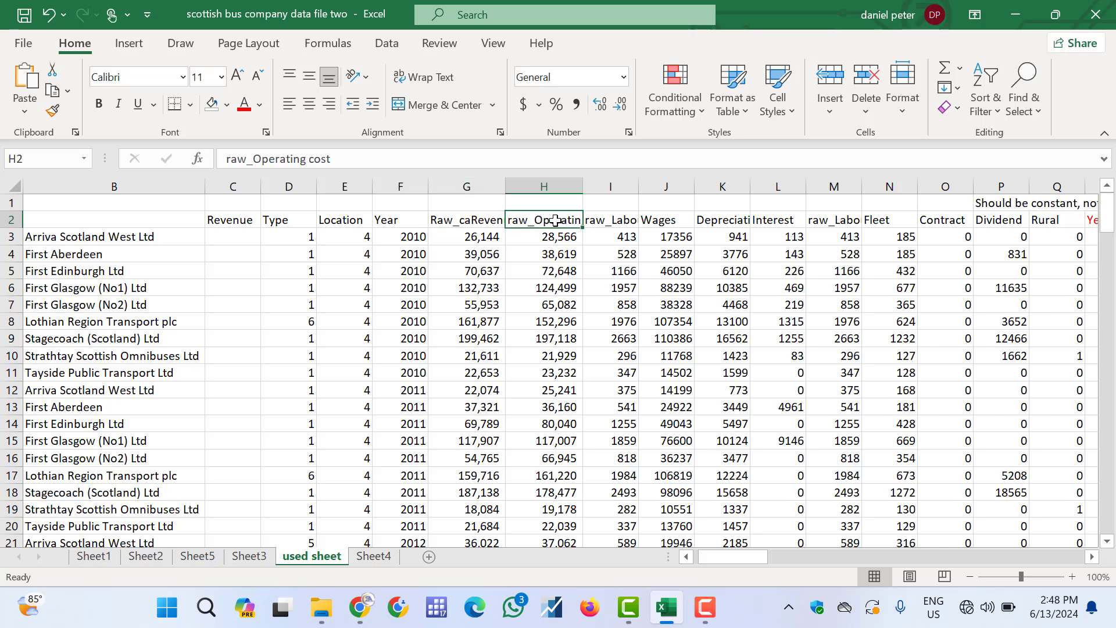
pyautogui.click(477, 220)
pyautogui.click(520, 220)
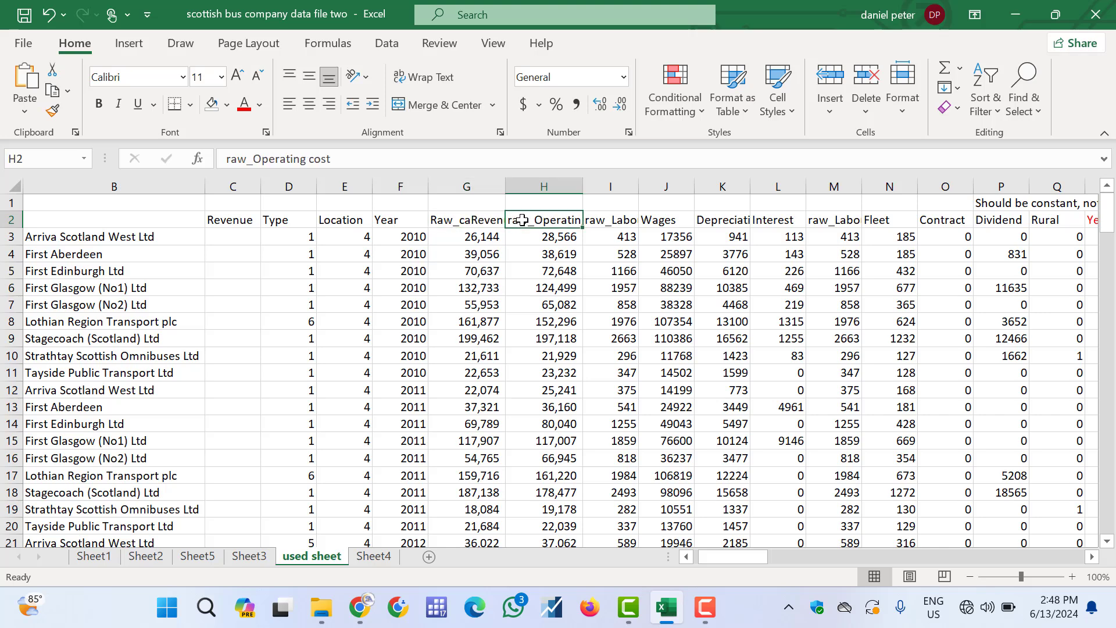
pyautogui.click(471, 218)
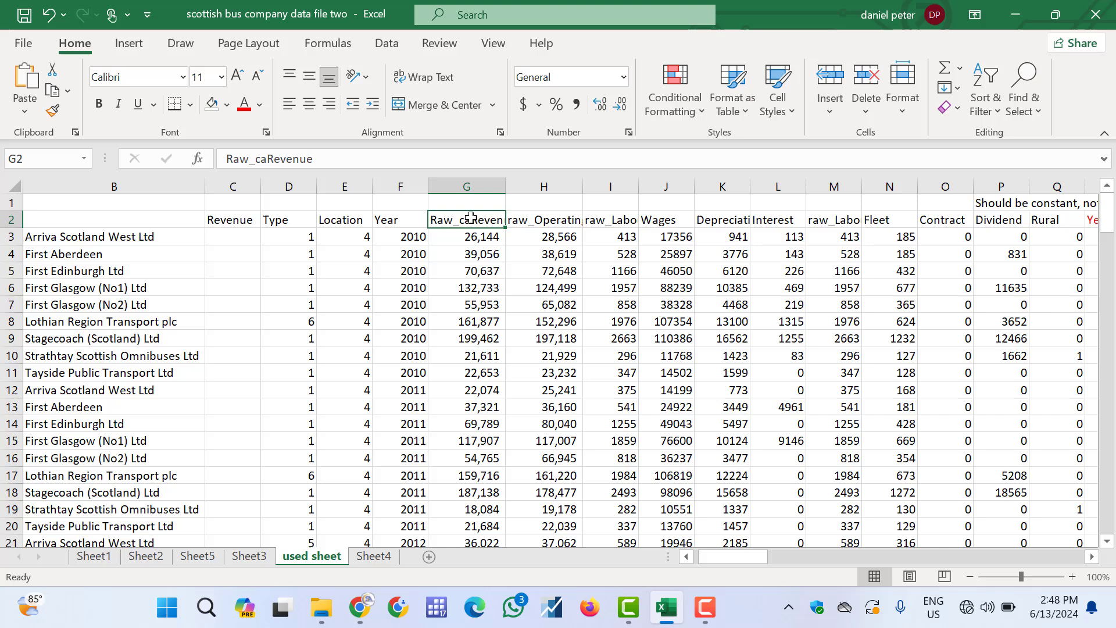
pyautogui.click(541, 221)
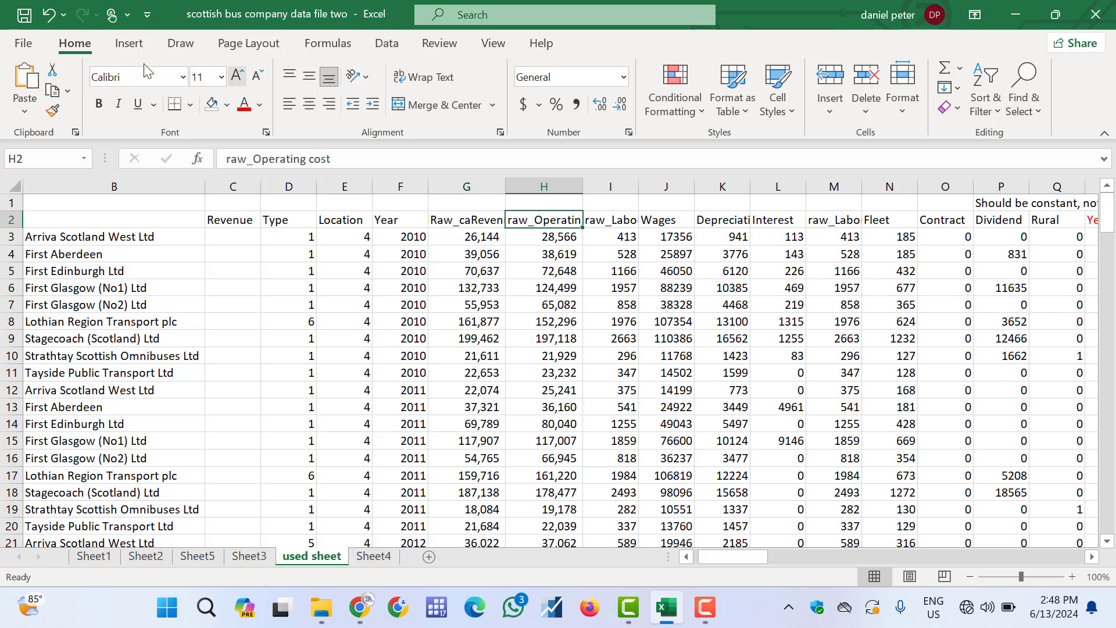
# Run a Correlation analysis on G2:H145 grouped by columns, with labels in the first row, output to a new worksheet
pyautogui.click(386, 43)
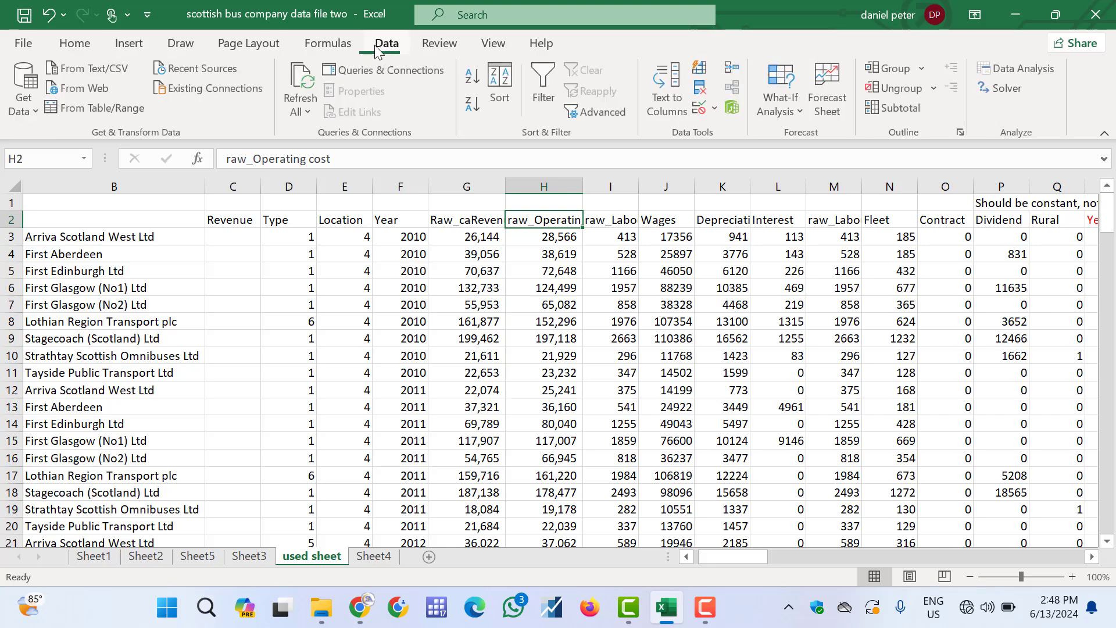
pyautogui.click(1025, 69)
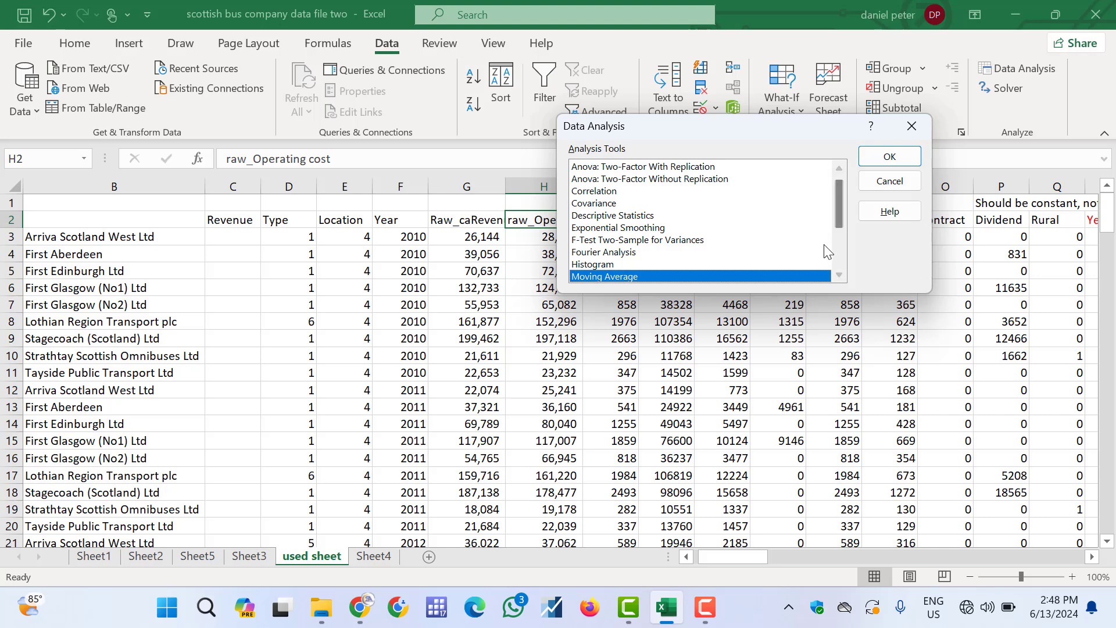
pyautogui.click(609, 192)
pyautogui.click(874, 158)
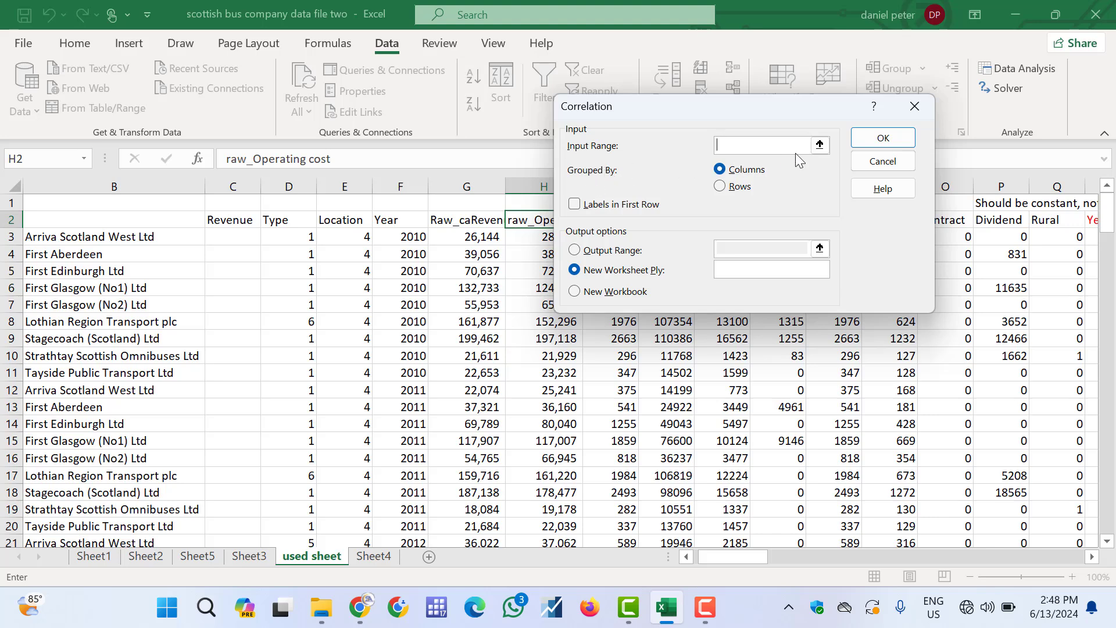
pyautogui.click(821, 146)
pyautogui.click(462, 219)
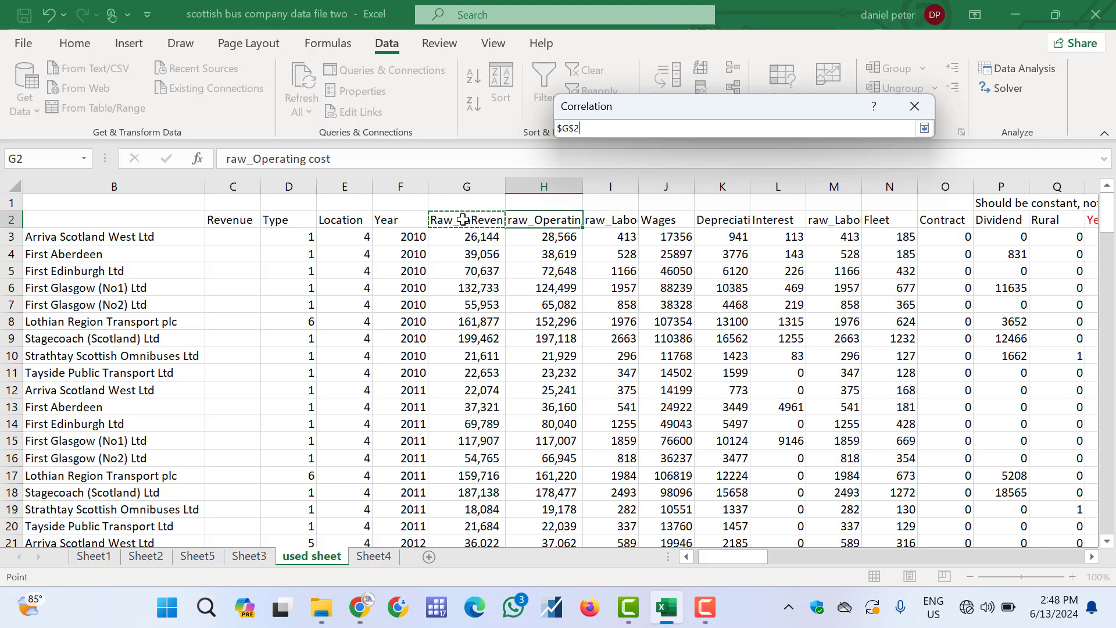
pyautogui.hotkey('shift', 'Right')
pyautogui.hotkey('ctrl', 'shift', 'Down')
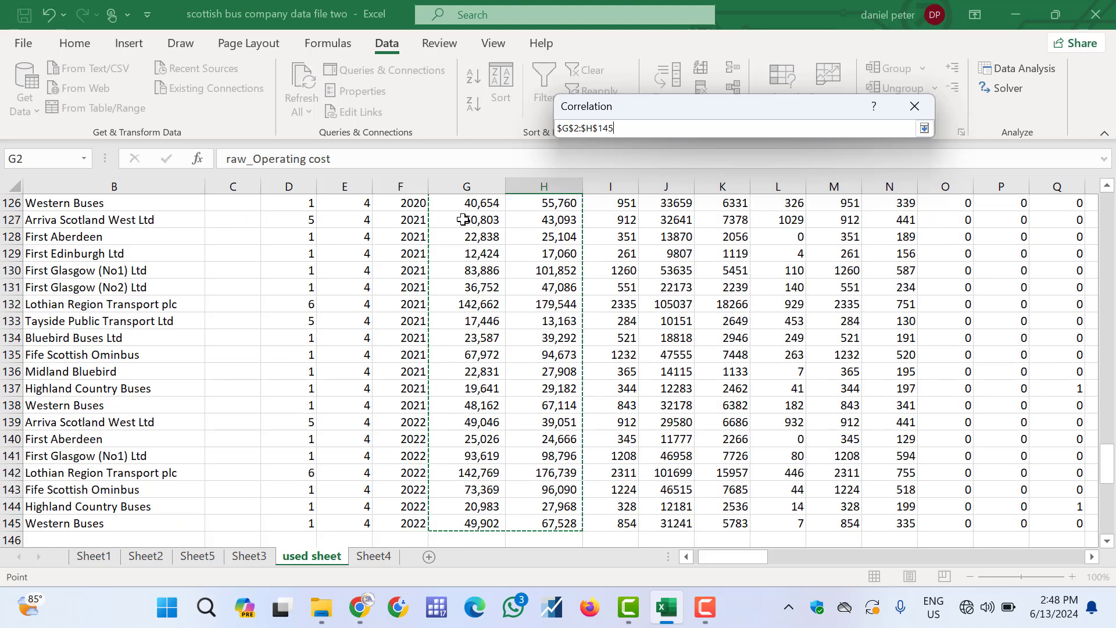
pyautogui.click(924, 129)
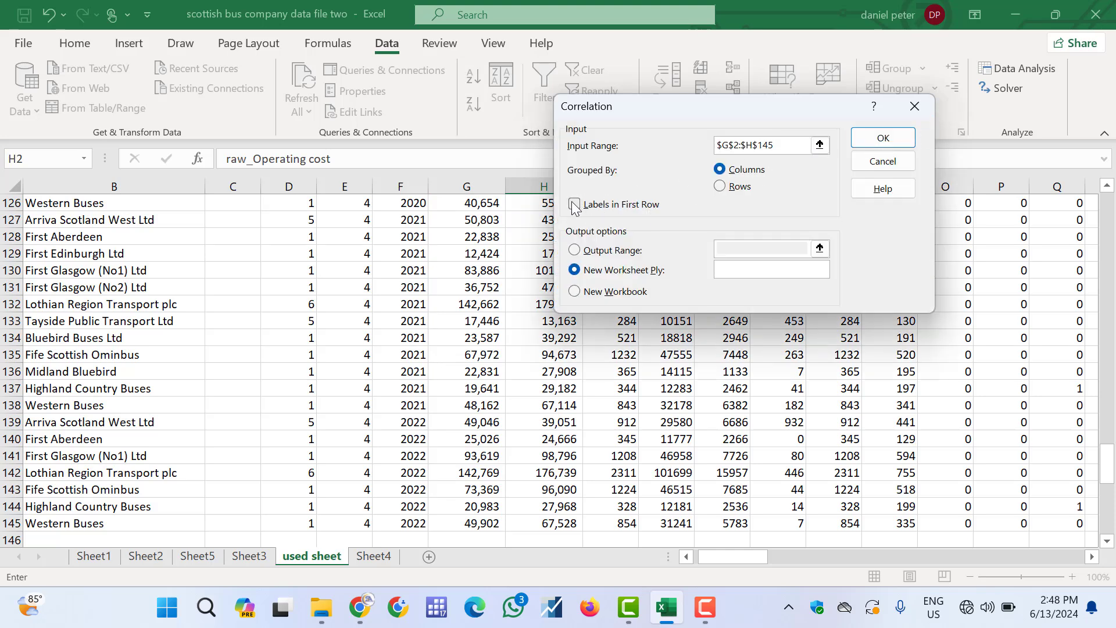
pyautogui.click(576, 205)
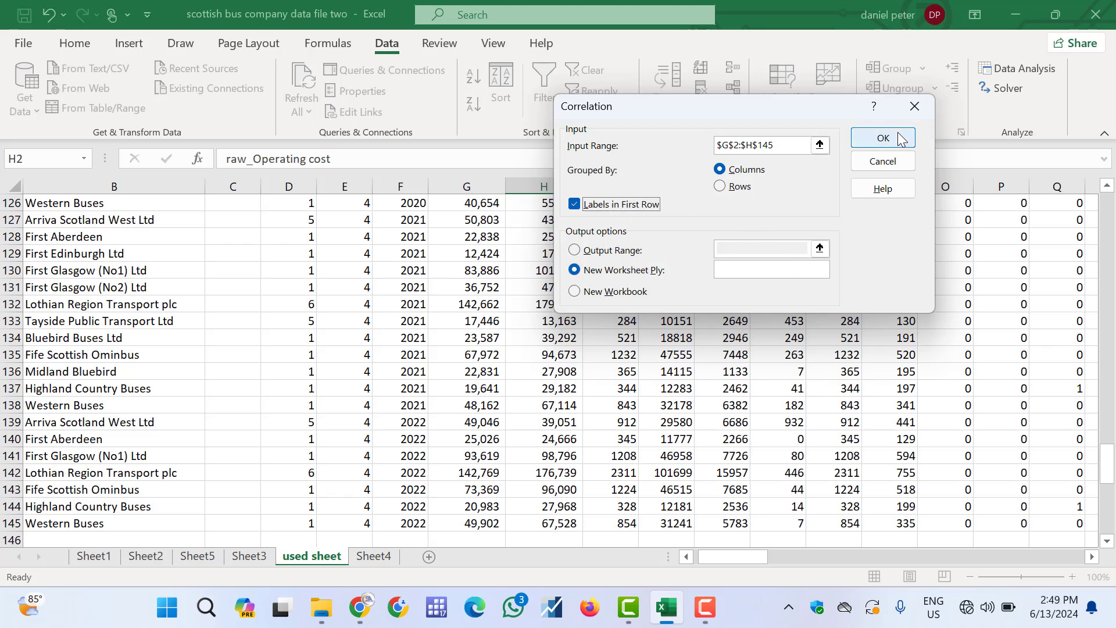
pyautogui.click(884, 138)
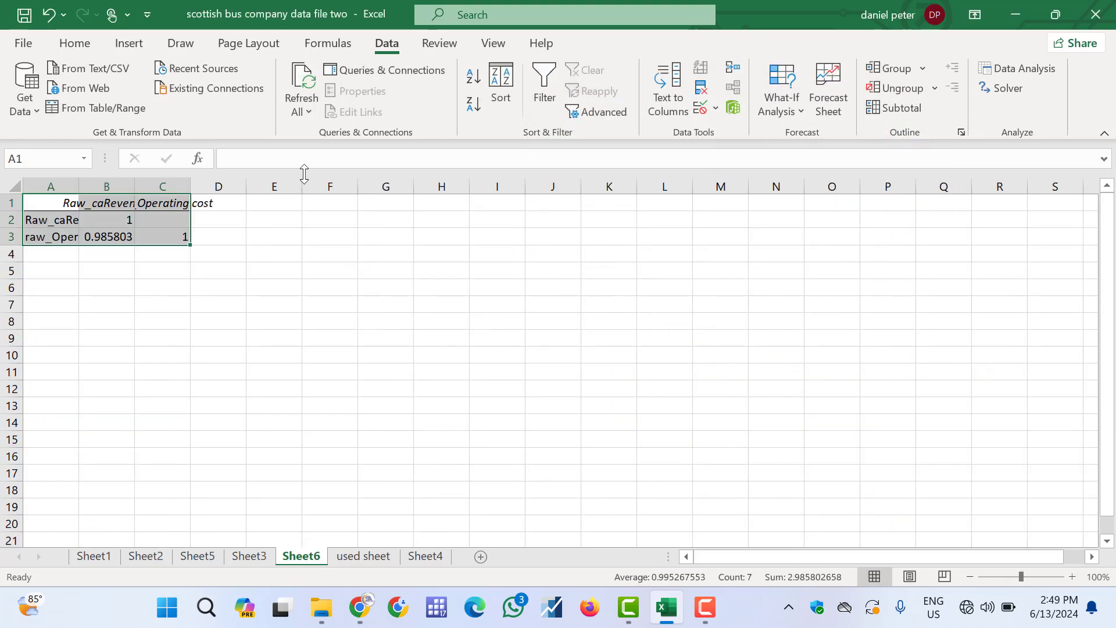
# Autofit the width of columns A and B in the correlation output sheet
pyautogui.click(89, 223)
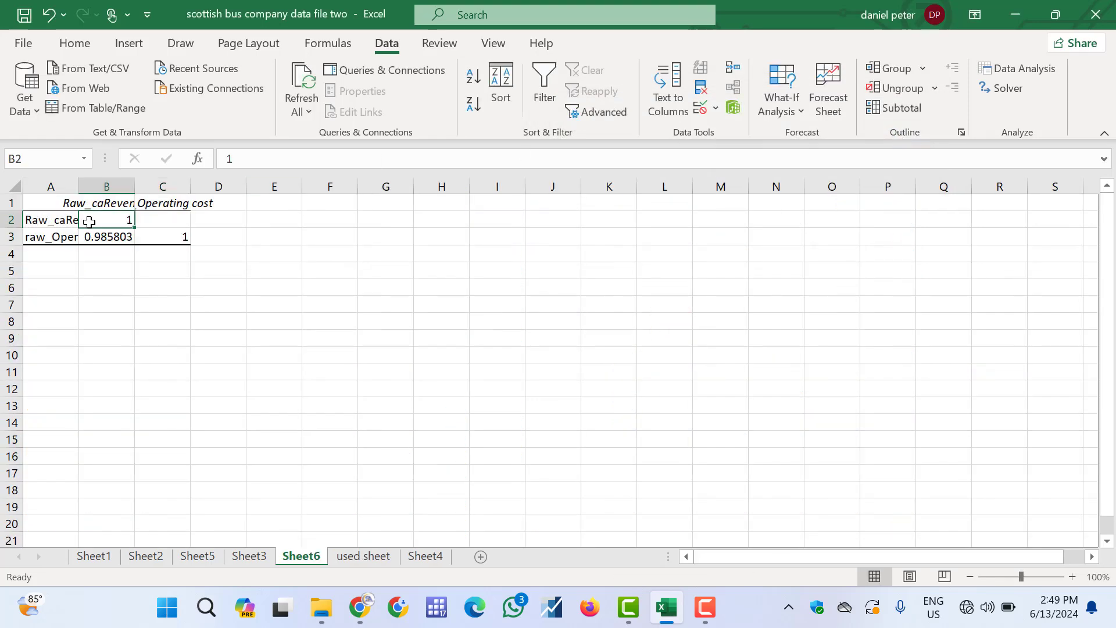
pyautogui.doubleClick(78, 192)
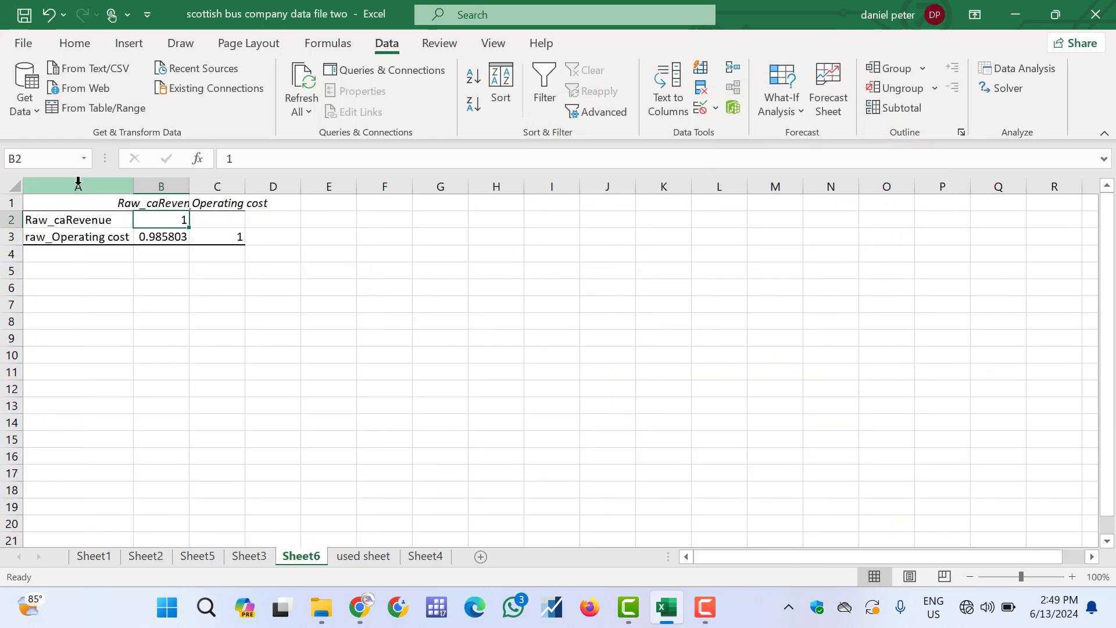
pyautogui.doubleClick(189, 186)
pyautogui.click(75, 224)
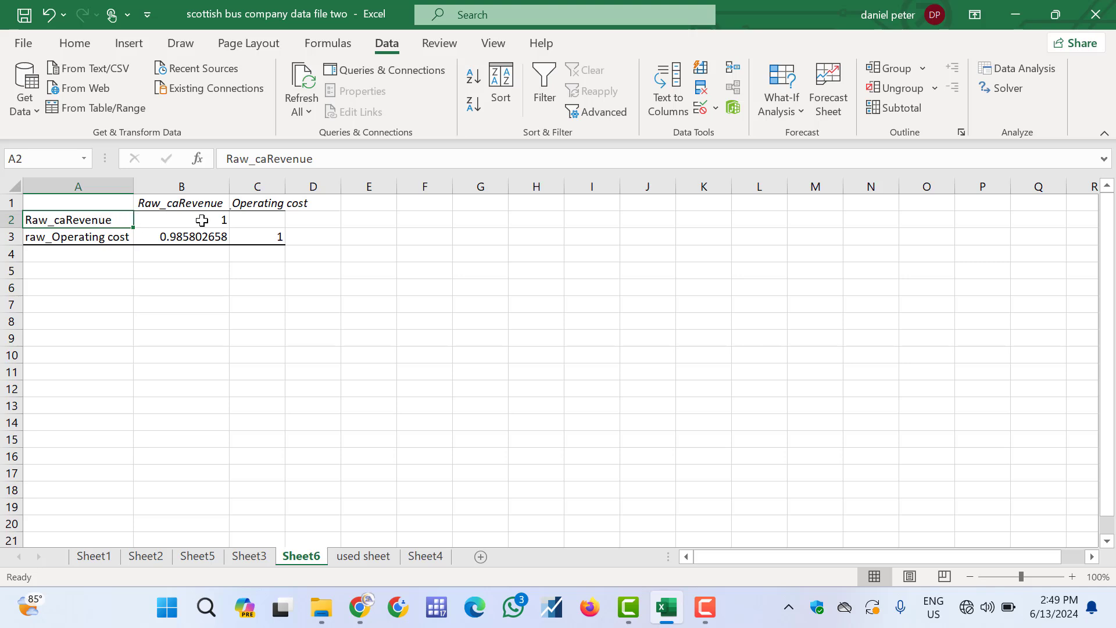
pyautogui.click(114, 236)
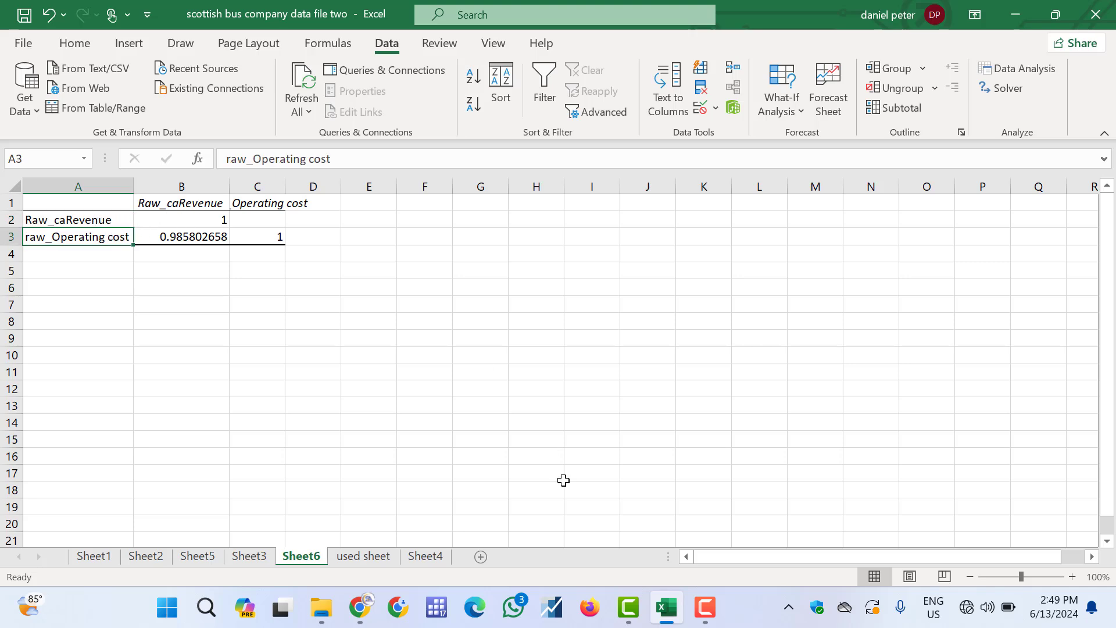
pyautogui.moveTo(704, 610)
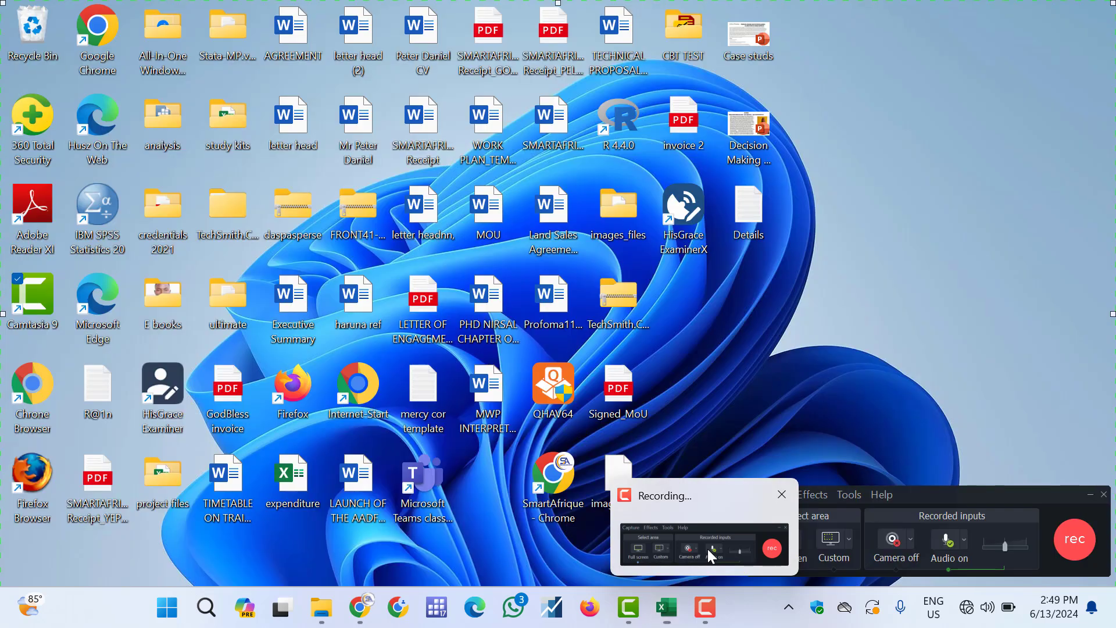
pyautogui.click(709, 551)
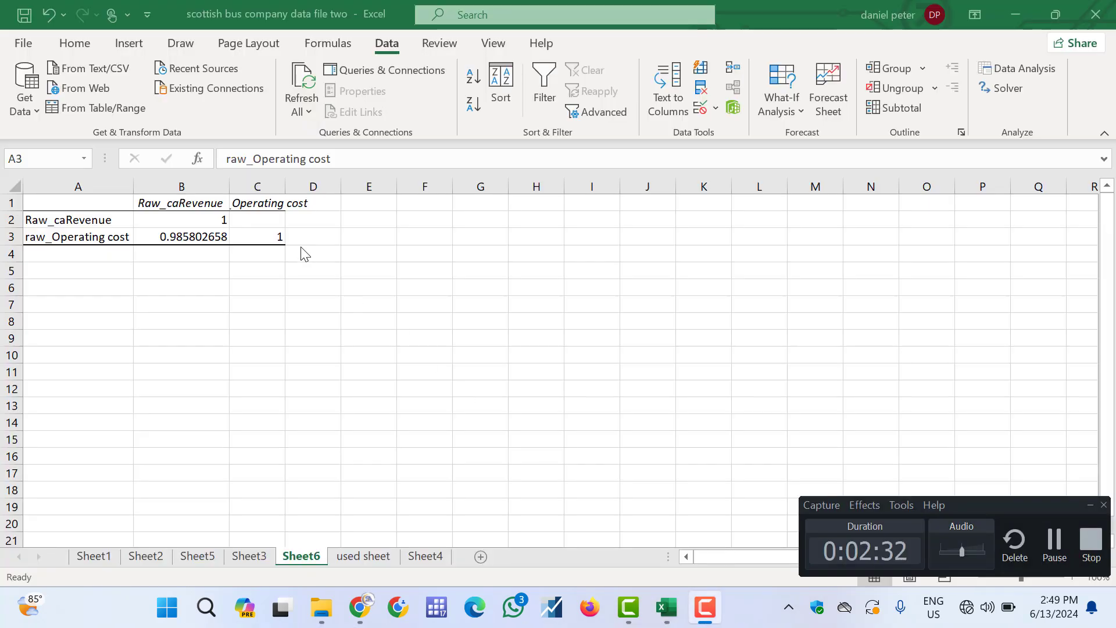
pyautogui.click(1088, 505)
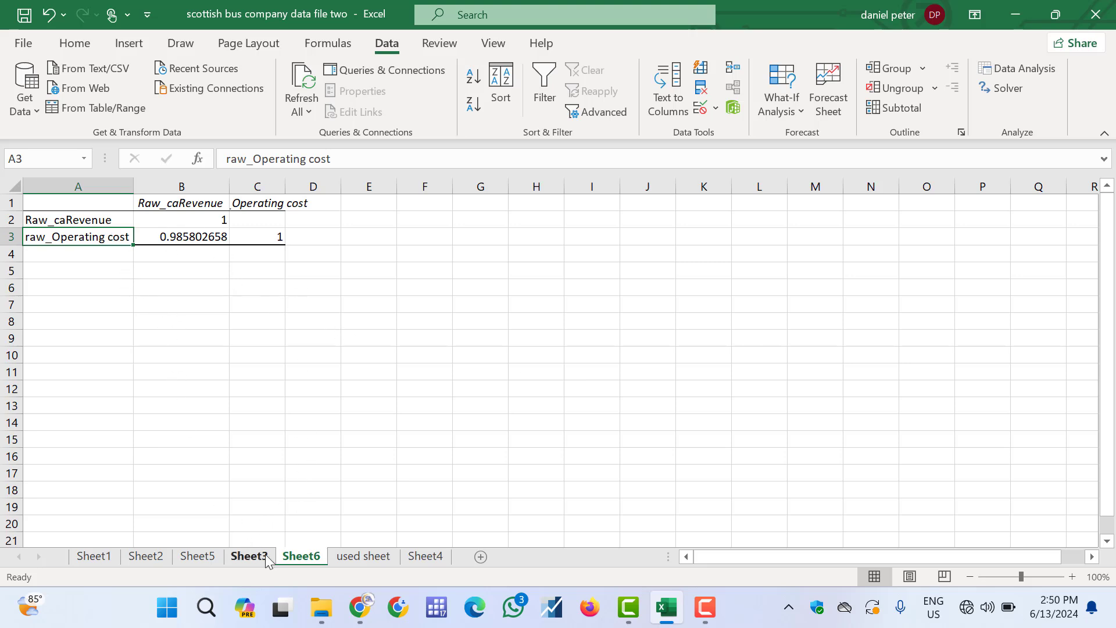
# Delete the Sheet6 worksheet holding the earlier correlation output
pyautogui.rightClick(295, 560)
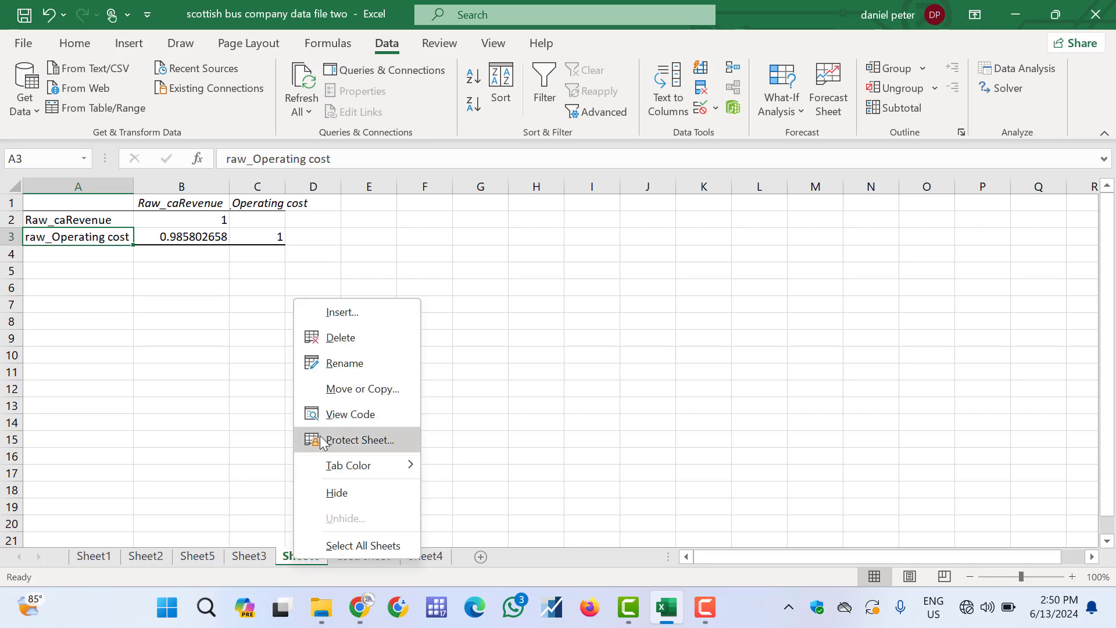
pyautogui.click(327, 343)
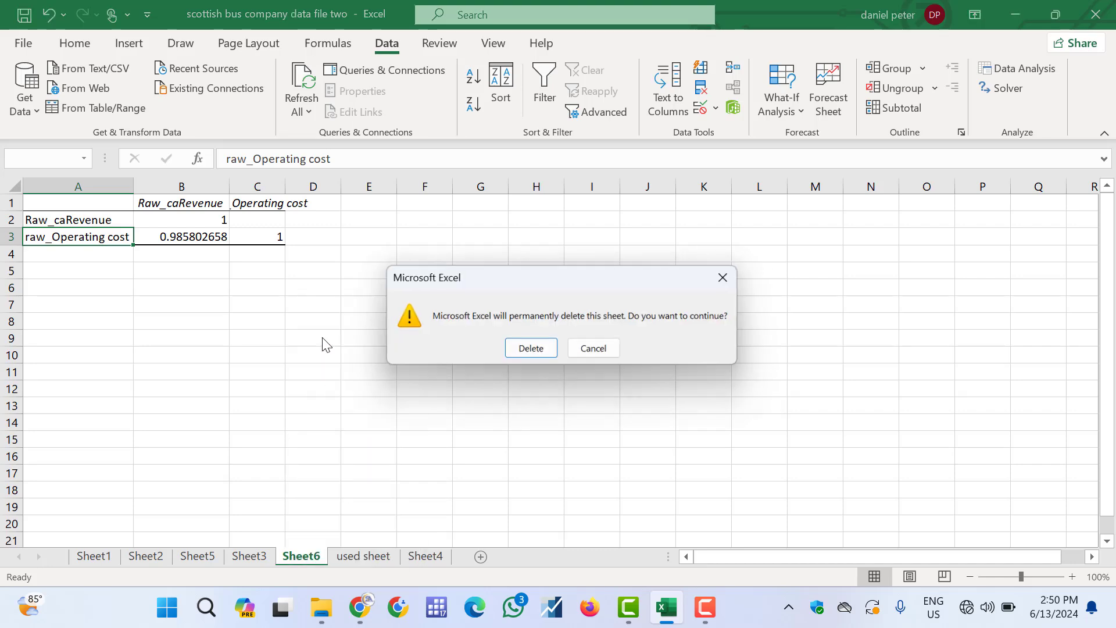
pyautogui.click(533, 350)
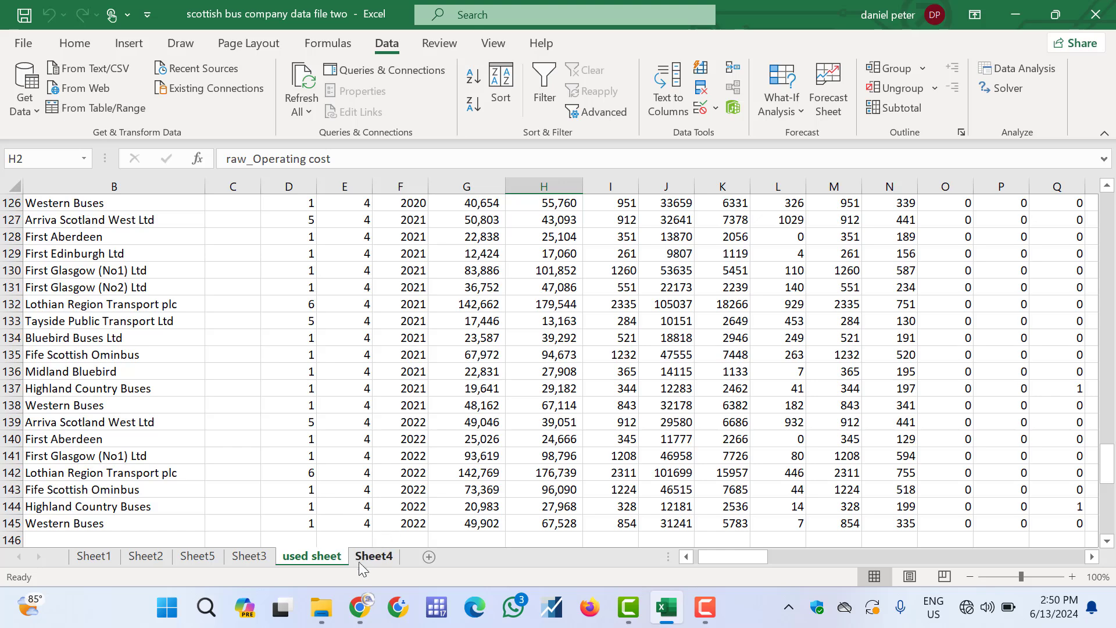
# Apply Accounting number format to the Raw_caRevenue, raw_Operating cost, raw_Labour and Wages columns in G2:J145 on the used sheet
pyautogui.click(199, 558)
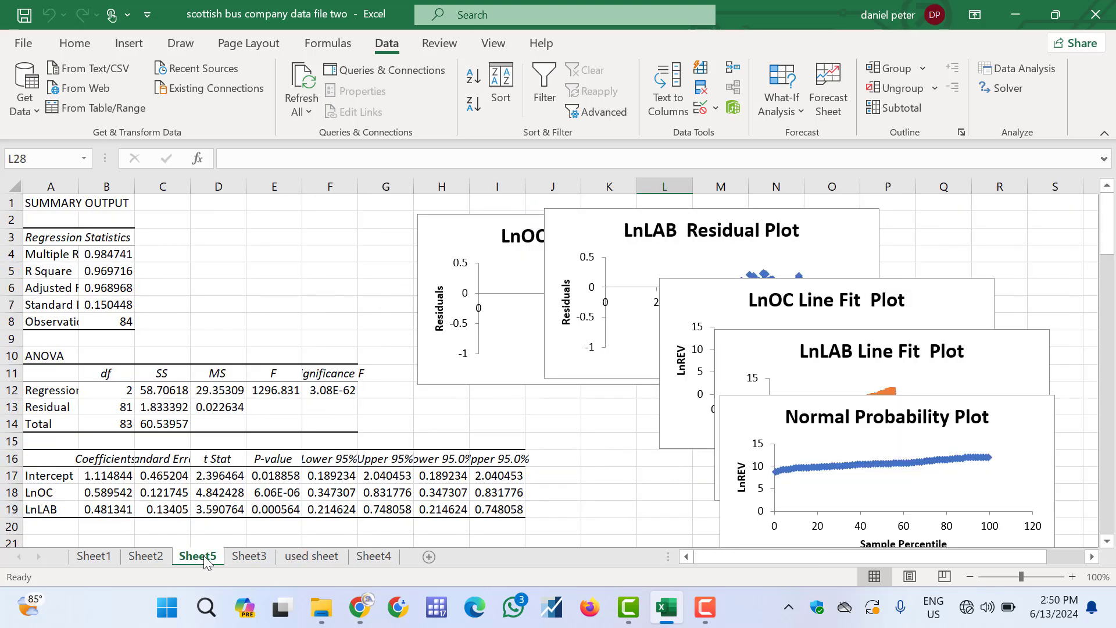
pyautogui.click(295, 558)
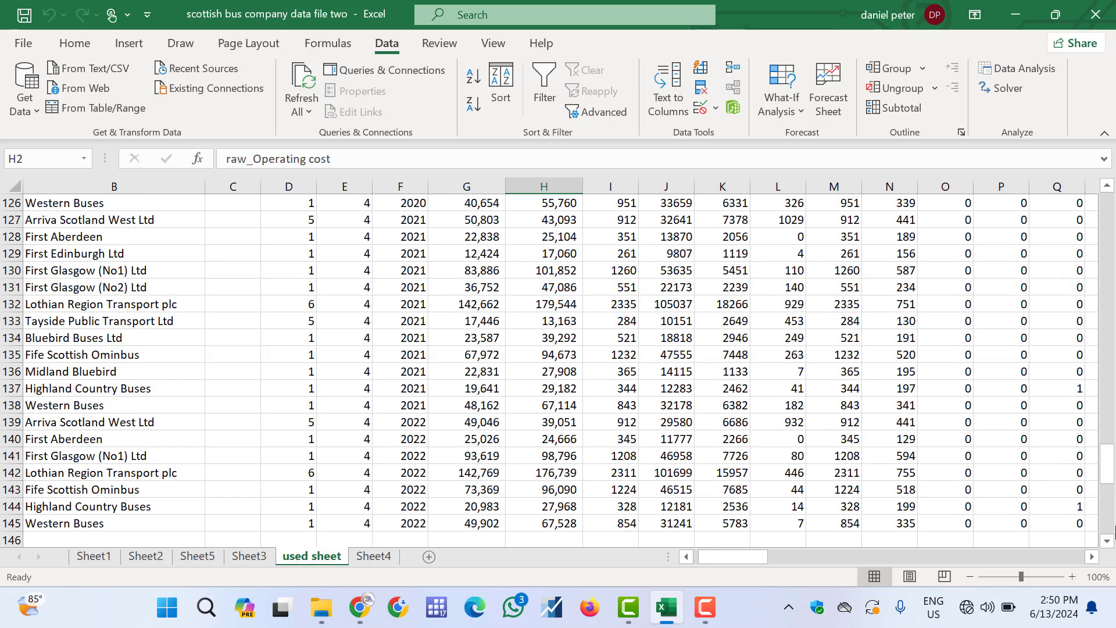
pyautogui.moveTo(1115, 244); pyautogui.dragTo(1114, 208)
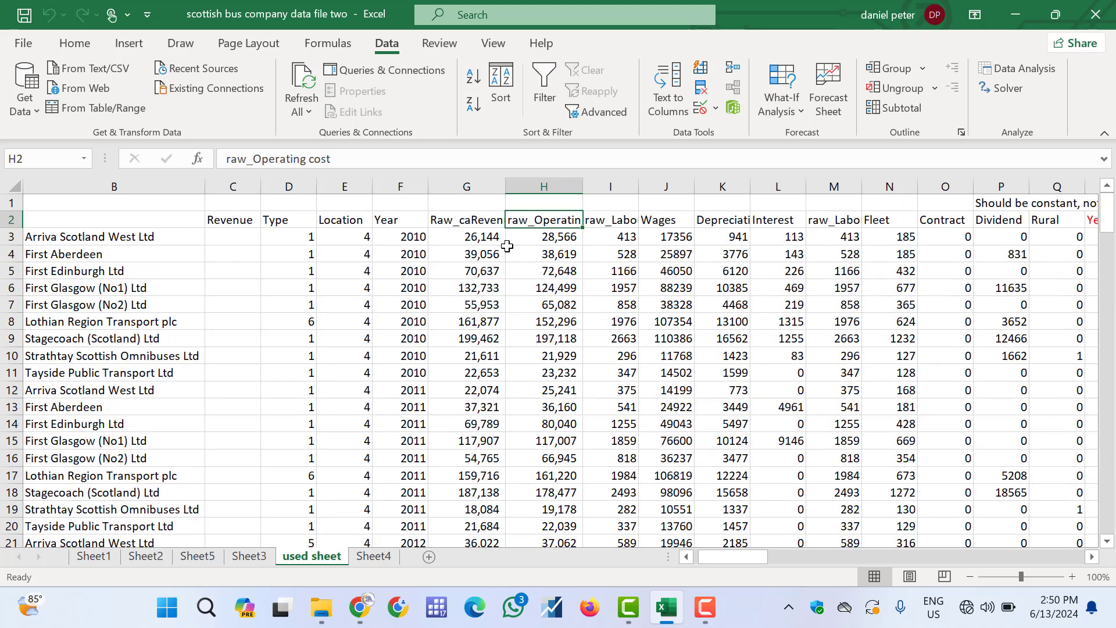
pyautogui.click(467, 214)
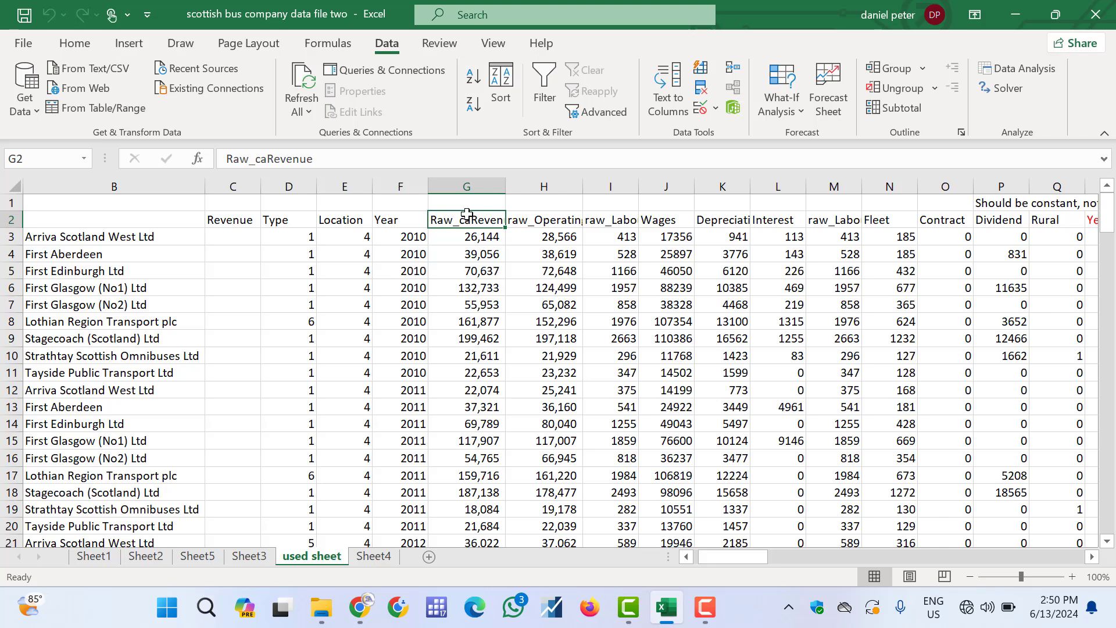
pyautogui.hotkey('shift', 'Right')
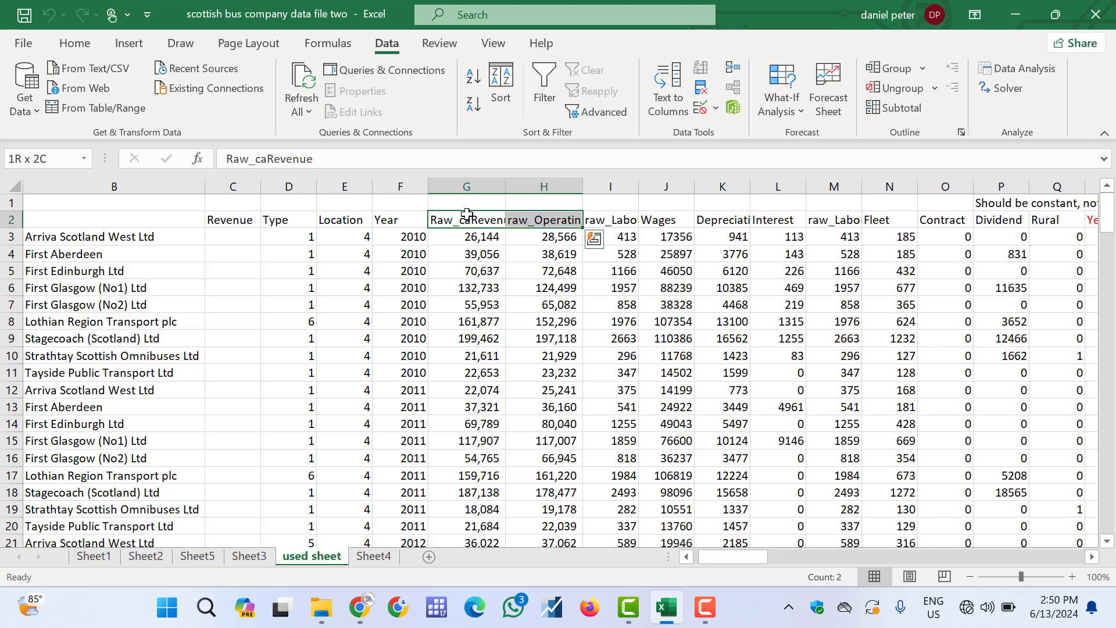
pyautogui.hotkey('shift', 'Right')
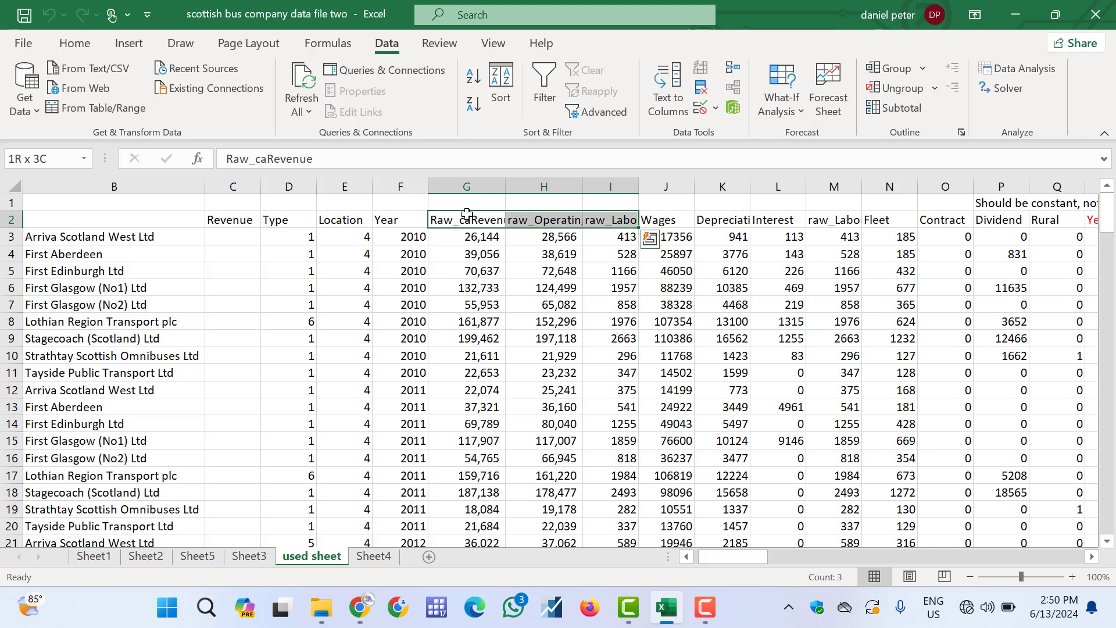
pyautogui.hotkey('shift', 'Right')
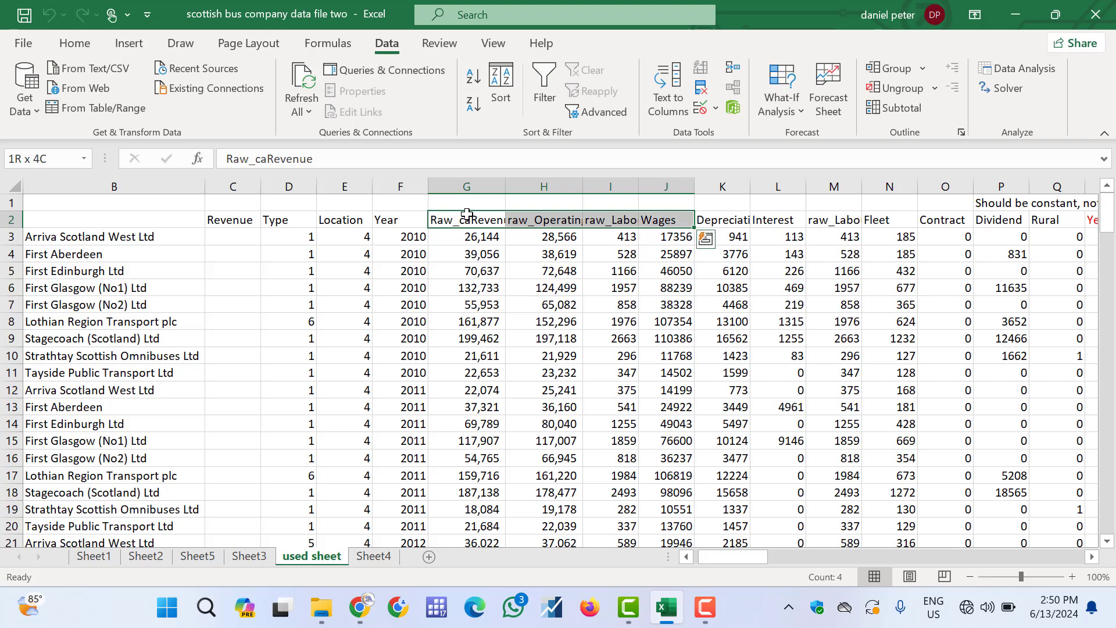
pyautogui.hotkey('ctrl', 'shift', 'Down')
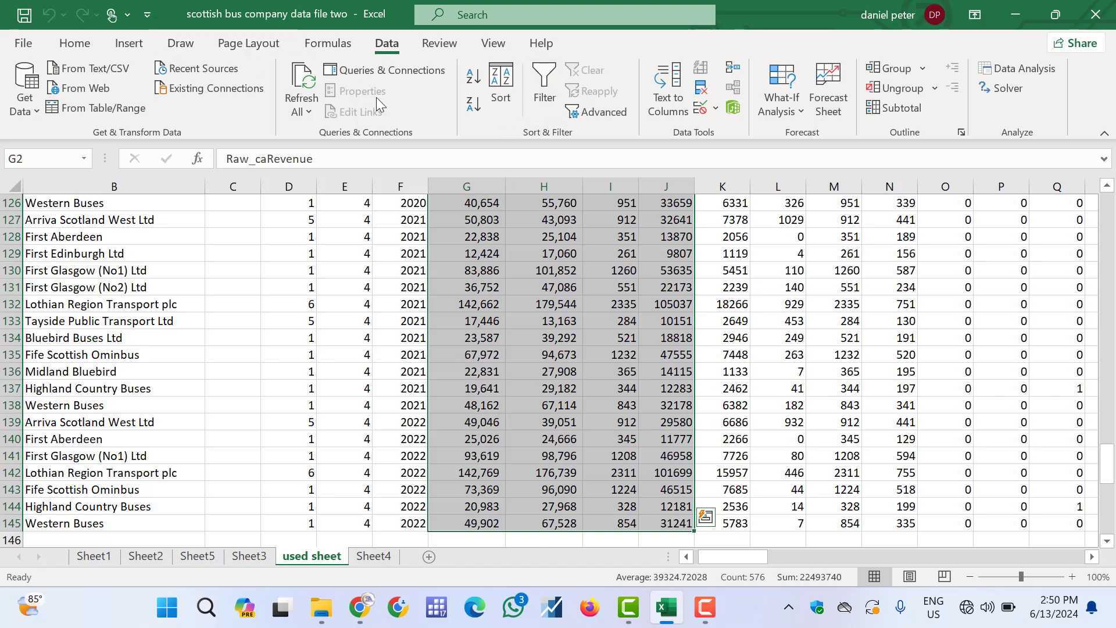
pyautogui.click(74, 44)
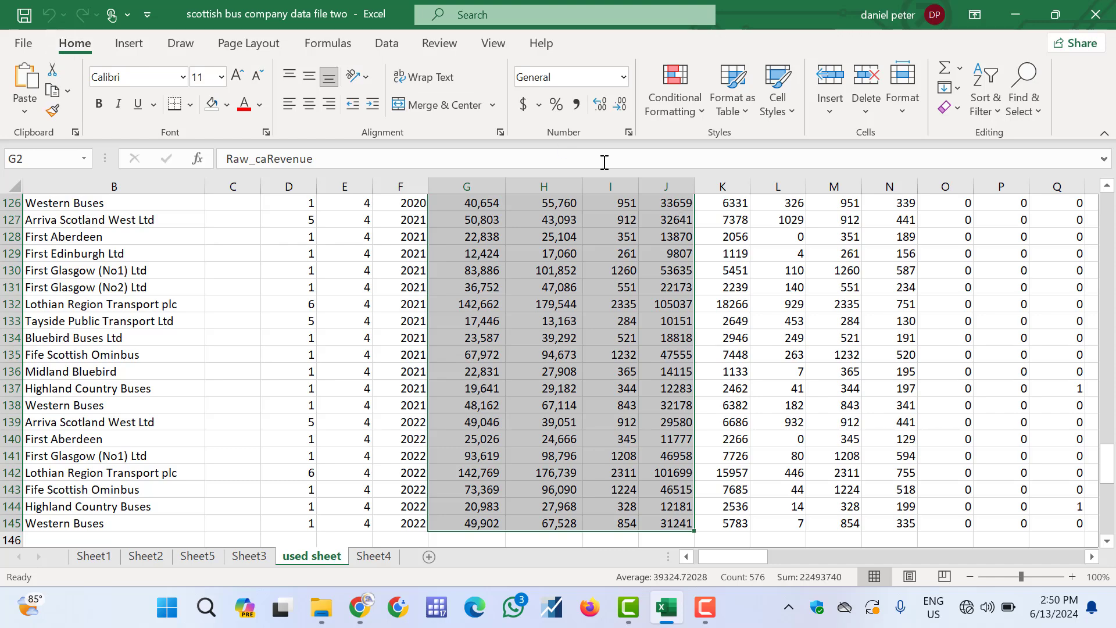
pyautogui.click(577, 104)
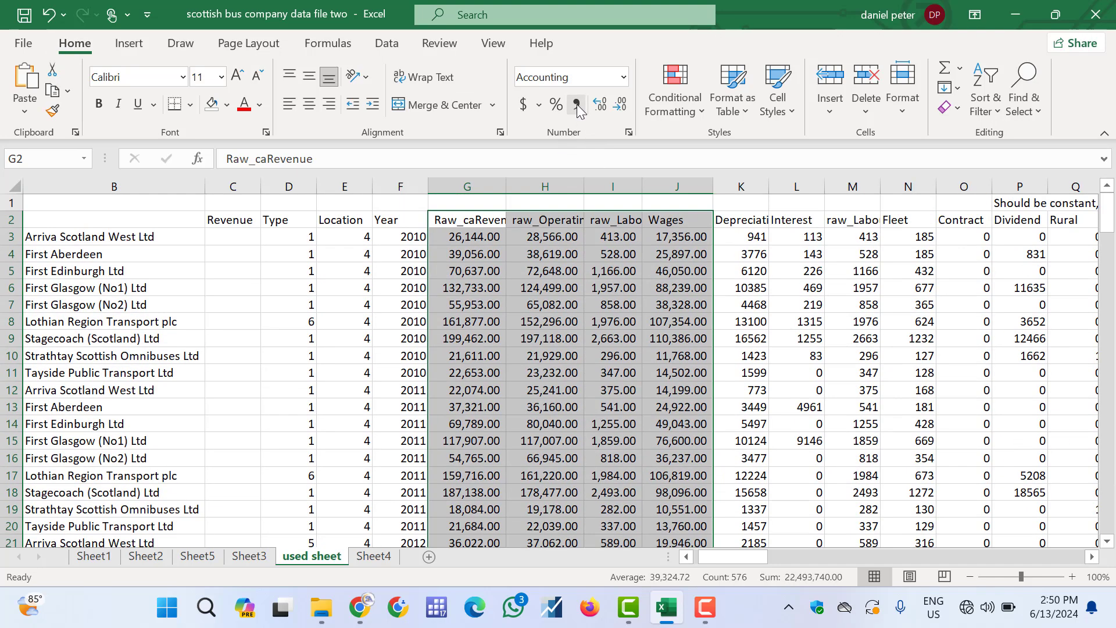
pyautogui.click(608, 291)
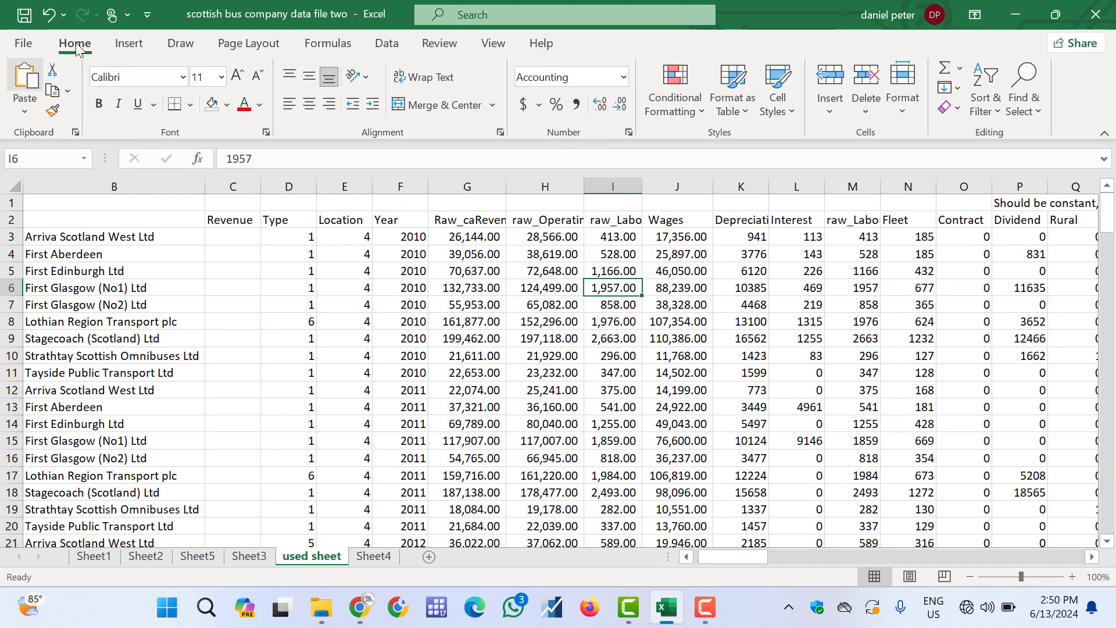
# Open the Correlation analysis tool and set its input range to G2:J145, grouped by columns with labels in the first row
pyautogui.click(386, 45)
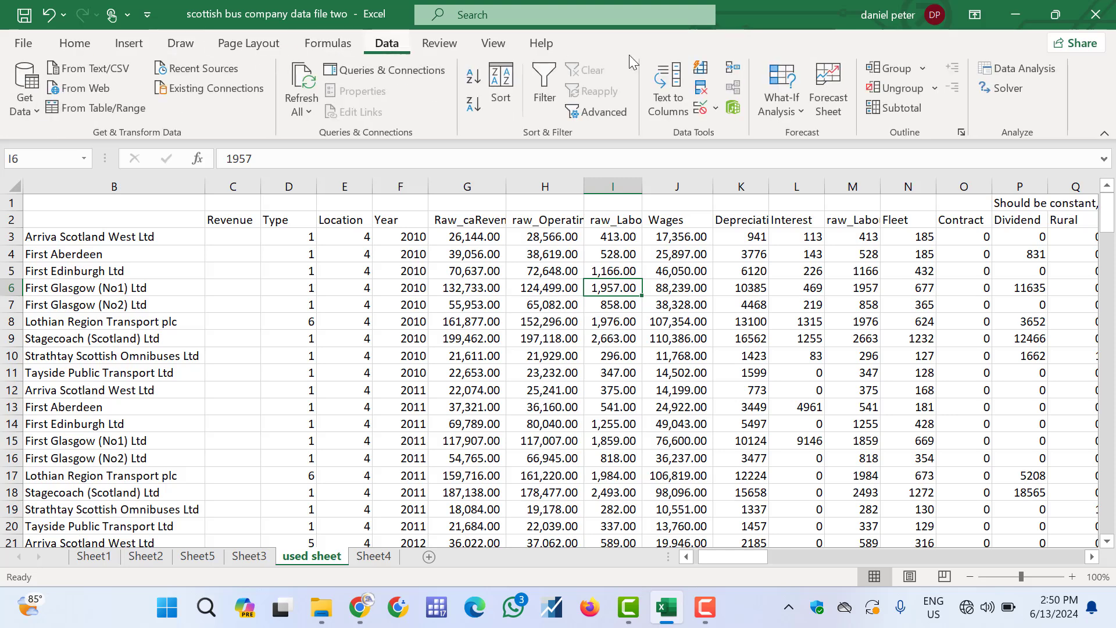
pyautogui.click(1021, 71)
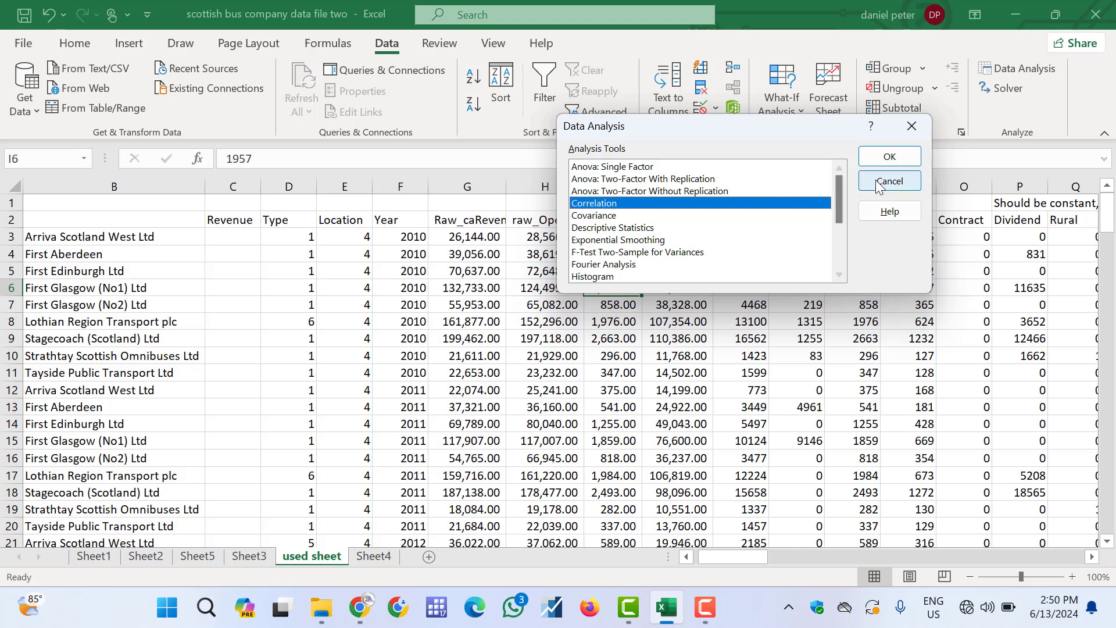
pyautogui.click(902, 158)
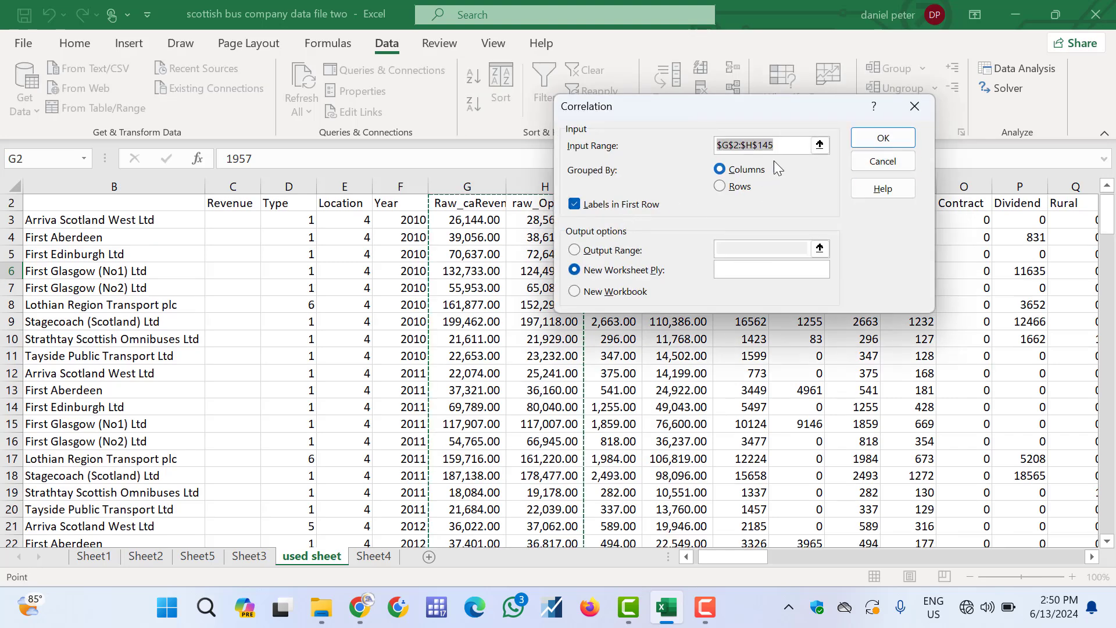
pyautogui.click(818, 147)
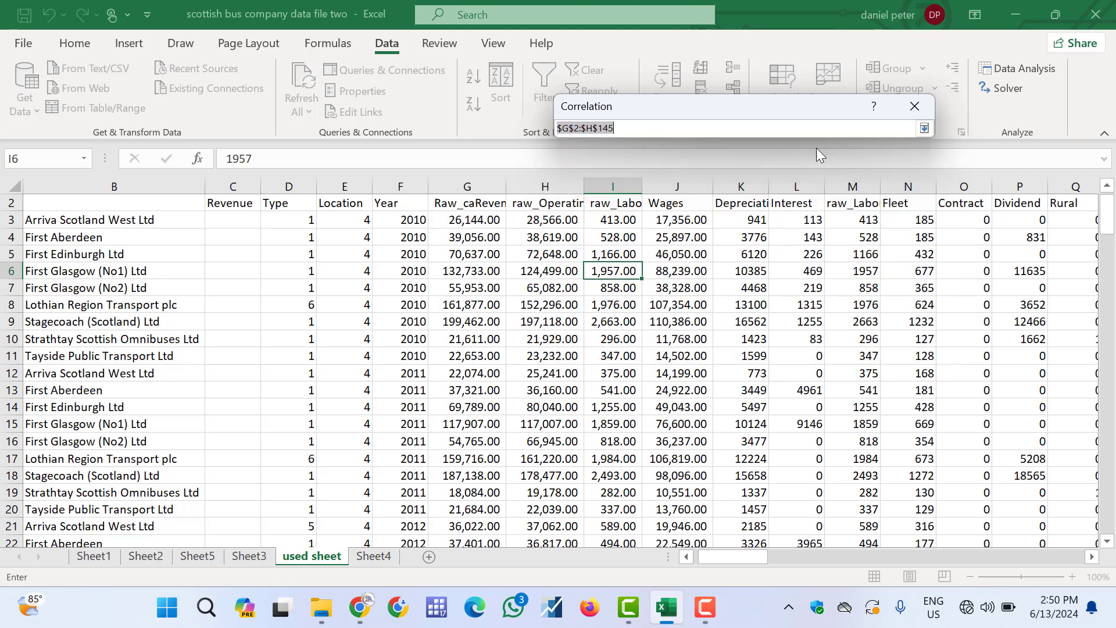
pyautogui.click(470, 204)
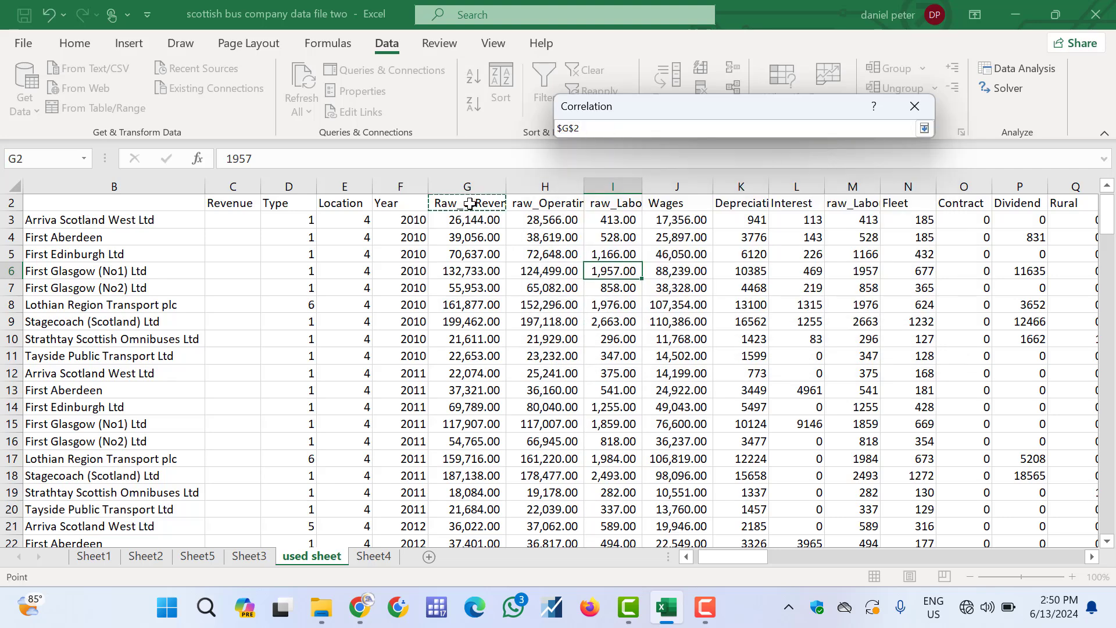
pyautogui.hotkey('shift', 'Right')
pyautogui.hotkey('shift', 'Right')
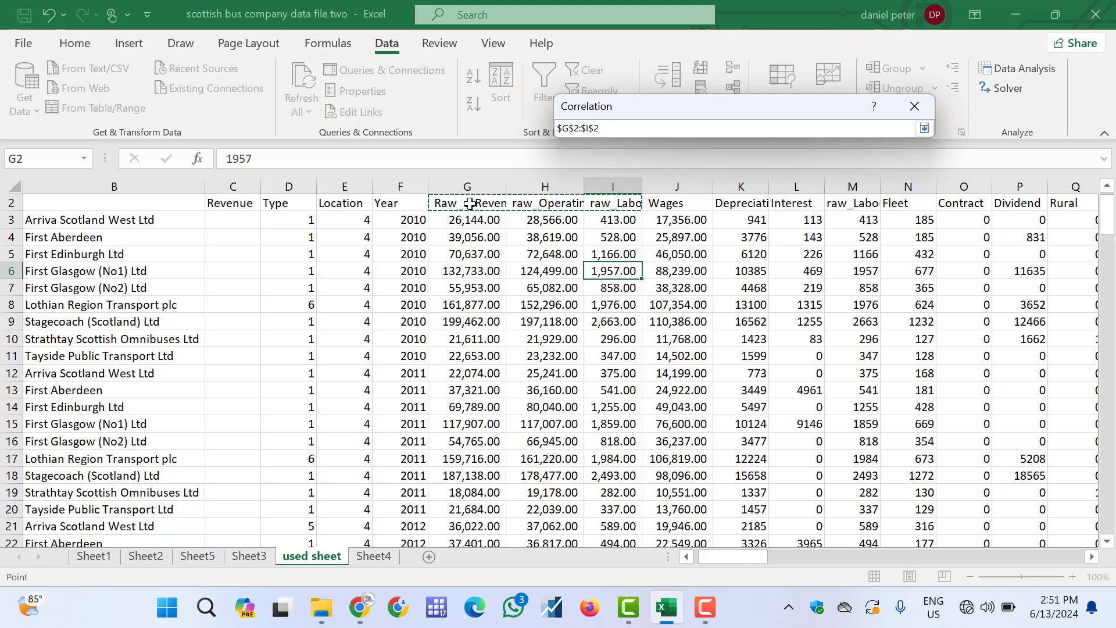
pyautogui.hotkey('shift', 'Right')
pyautogui.hotkey('ctrl', 'shift', 'Down')
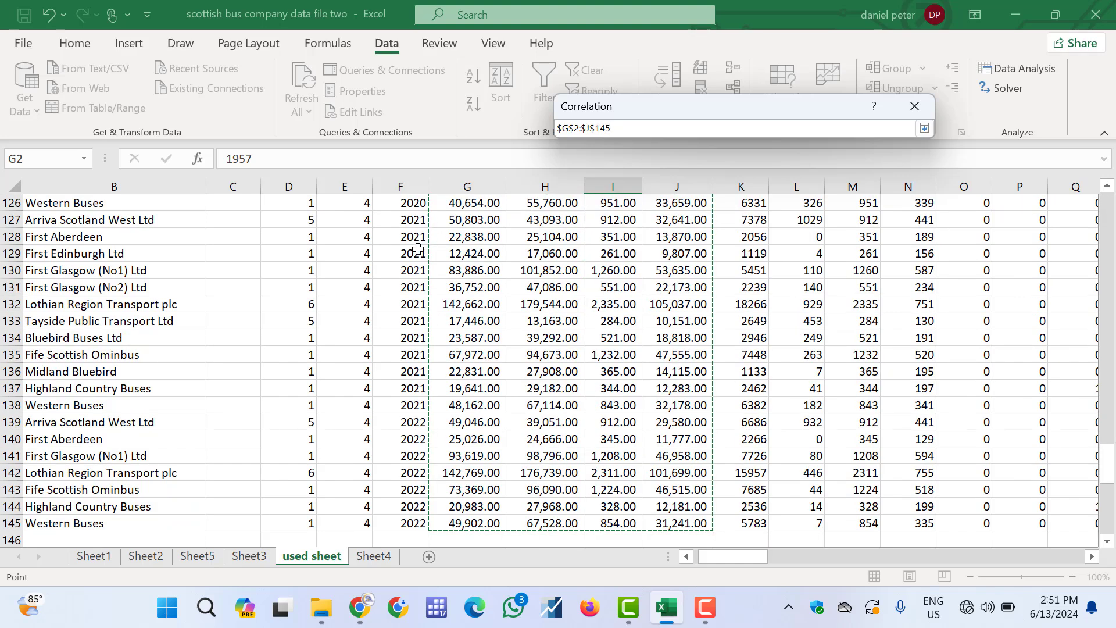
pyautogui.click(924, 128)
pyautogui.click(570, 205)
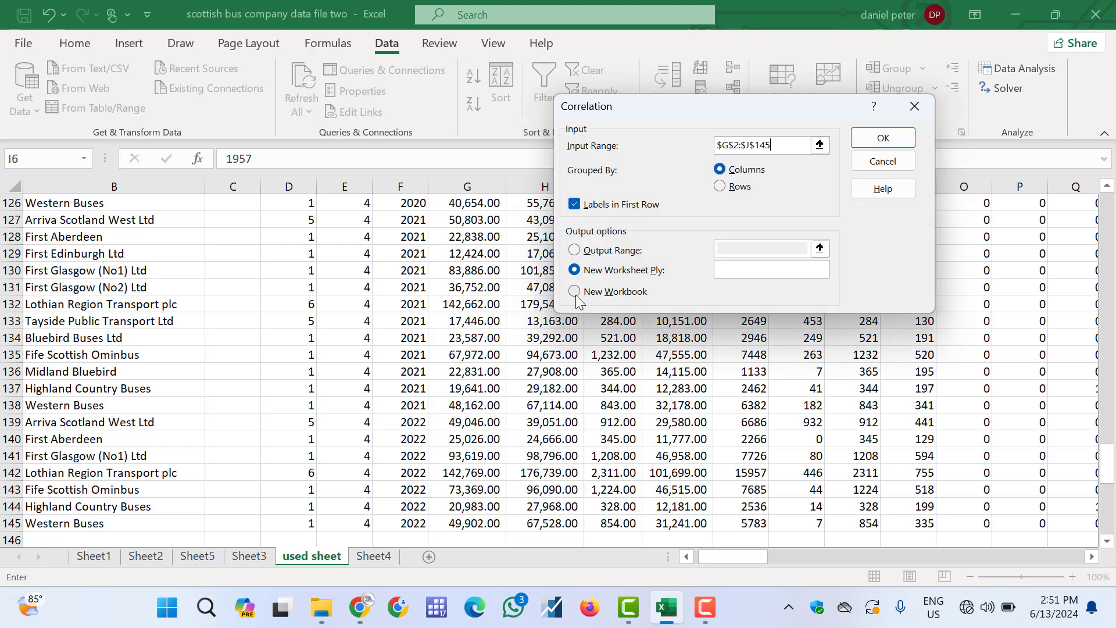
# Direct the correlation output to cell CM2 on the same sheet and run the analysis
pyautogui.click(575, 250)
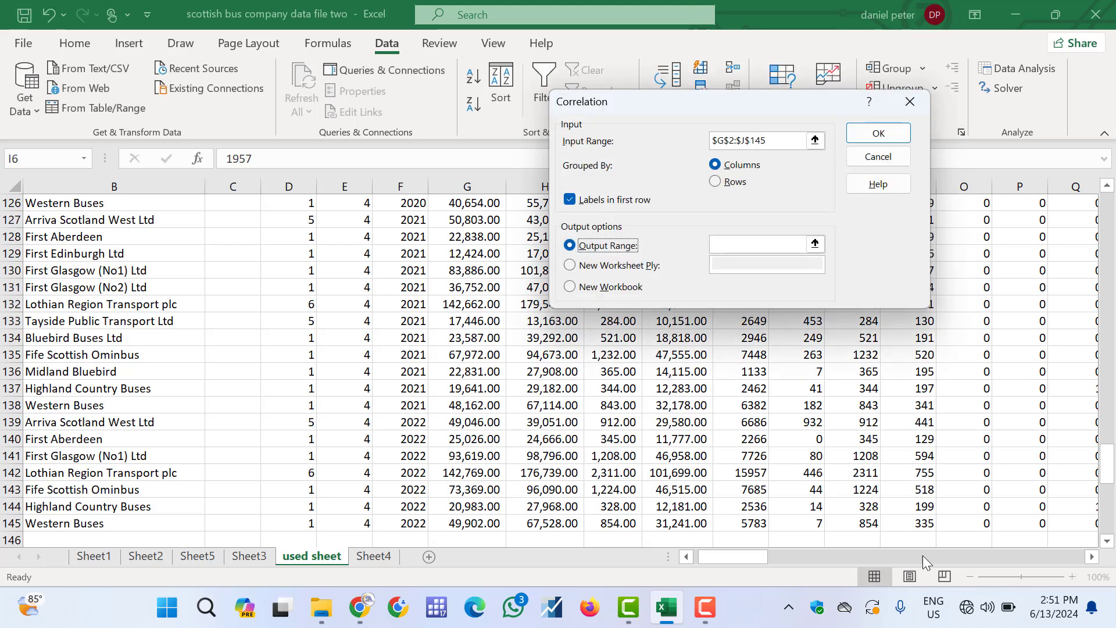
pyautogui.click(814, 244)
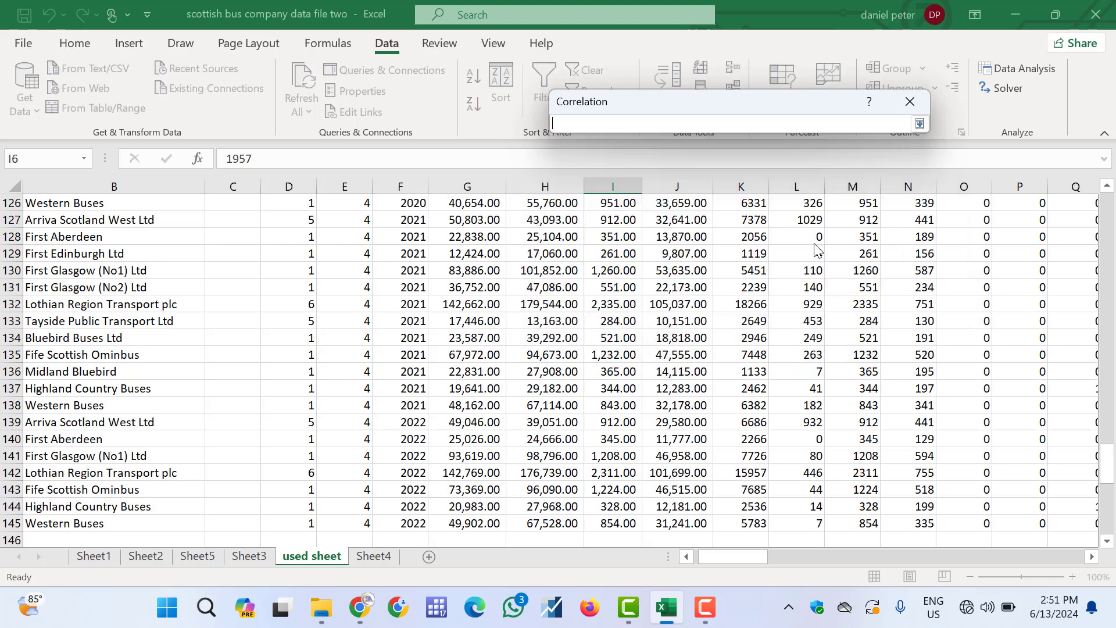
pyautogui.click(1000, 555)
pyautogui.click(1000, 554)
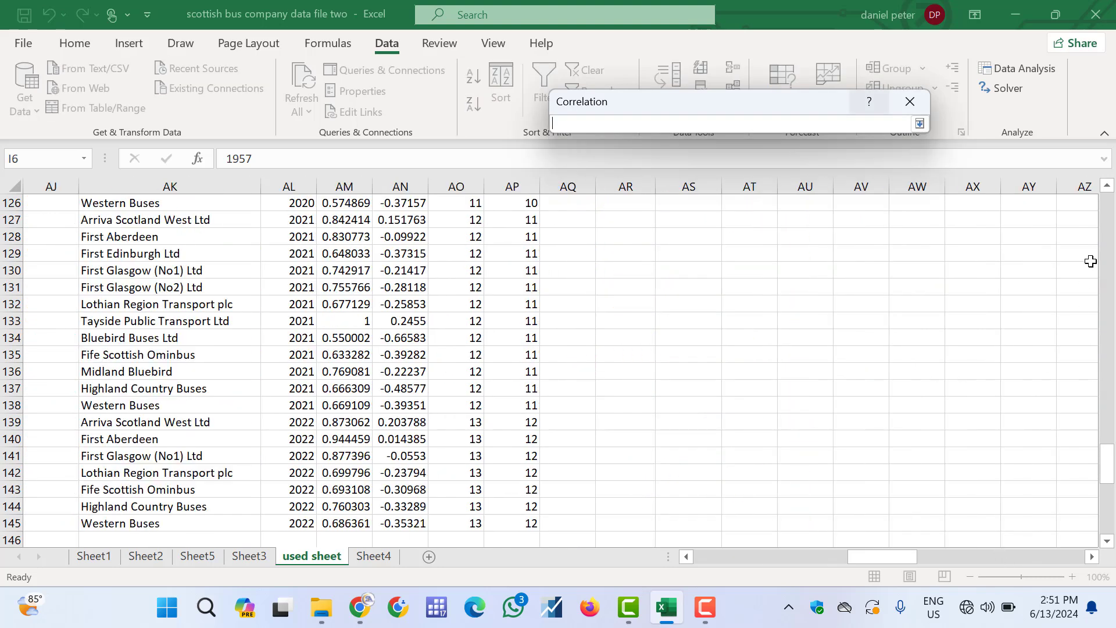
pyautogui.click(1111, 239)
pyautogui.click(1112, 238)
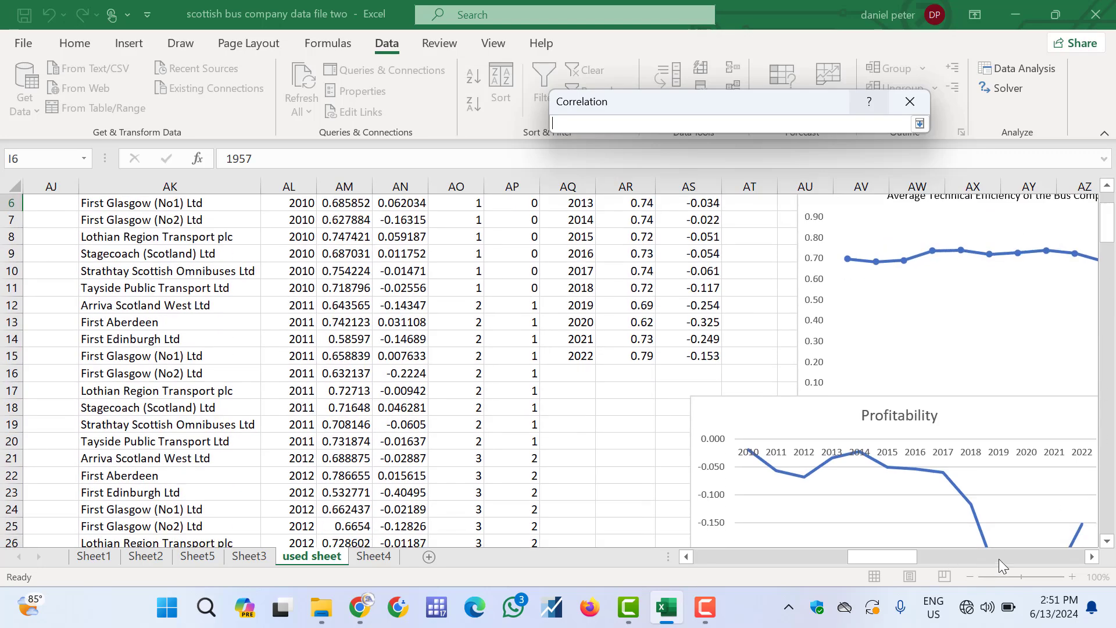
pyautogui.click(999, 559)
pyautogui.click(1024, 559)
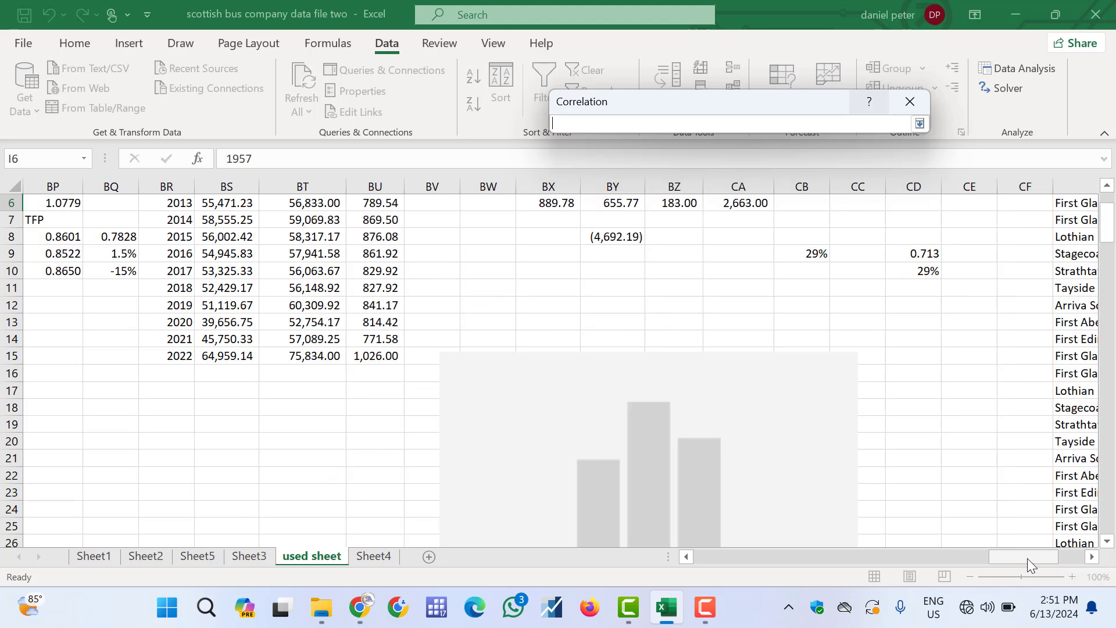
pyautogui.click(1070, 554)
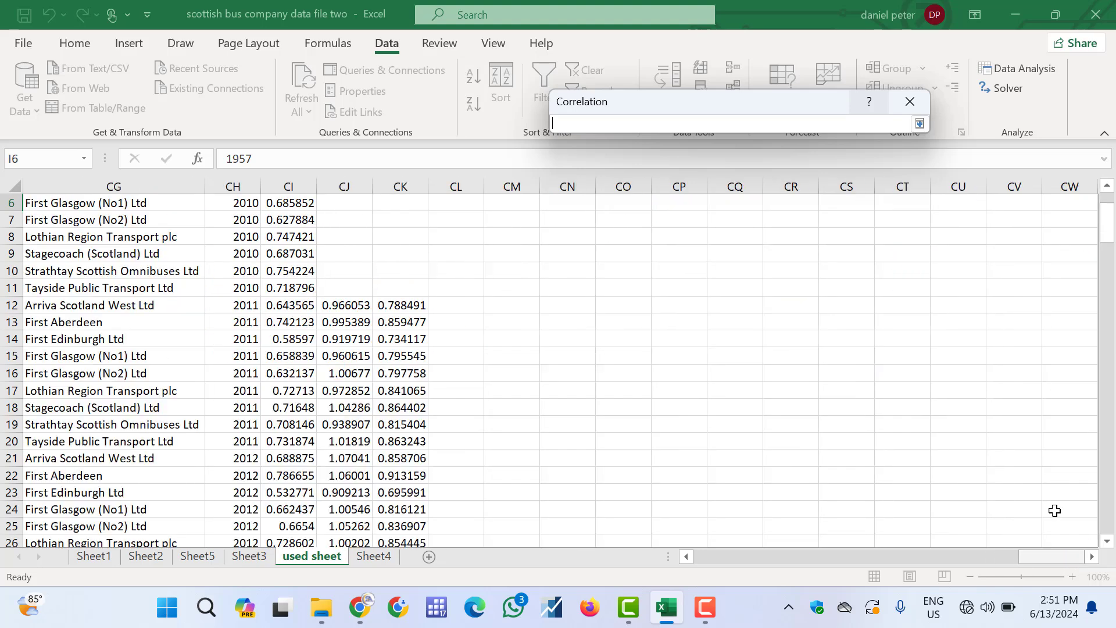
pyautogui.scroll(2, 1111, 210)
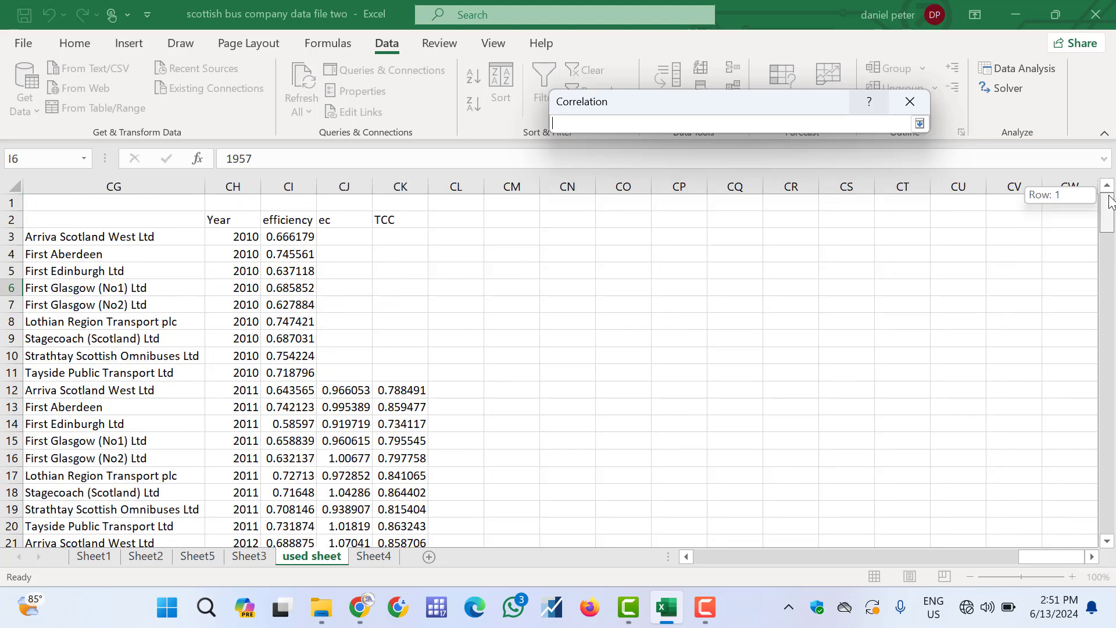
pyautogui.click(1094, 557)
pyautogui.click(1094, 557)
pyautogui.click(1093, 557)
pyautogui.click(1093, 557)
pyautogui.click(1094, 557)
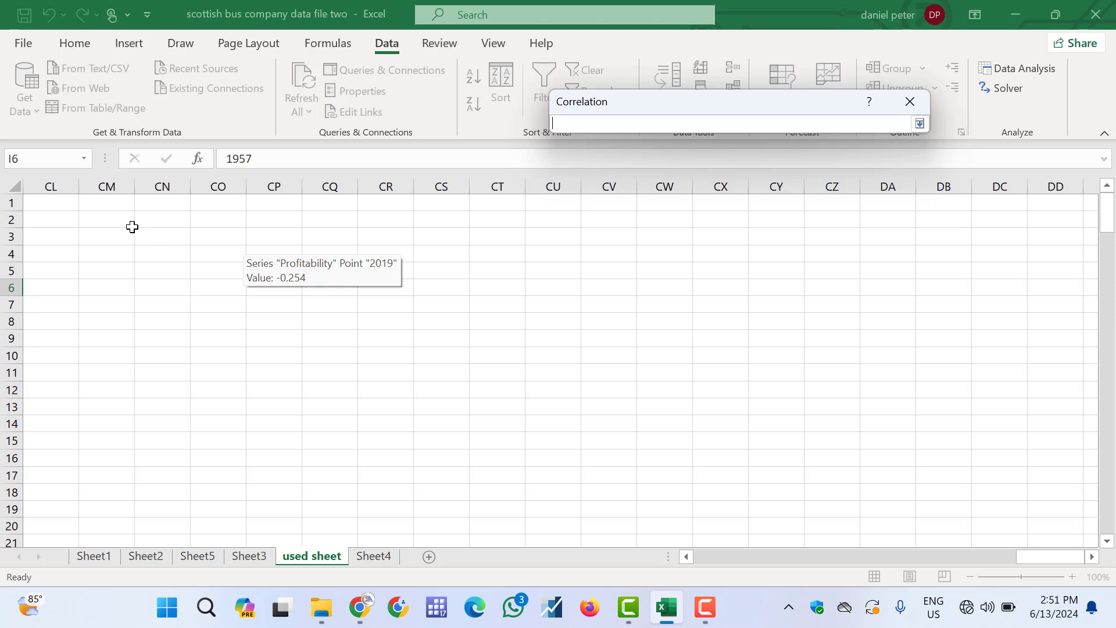
pyautogui.click(103, 220)
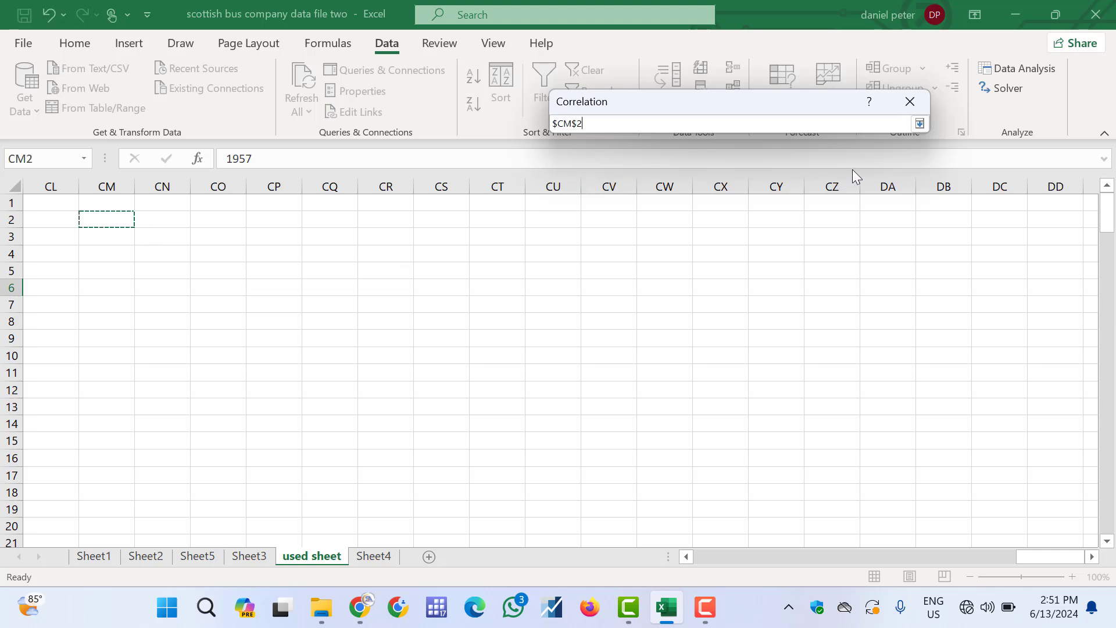
pyautogui.click(920, 123)
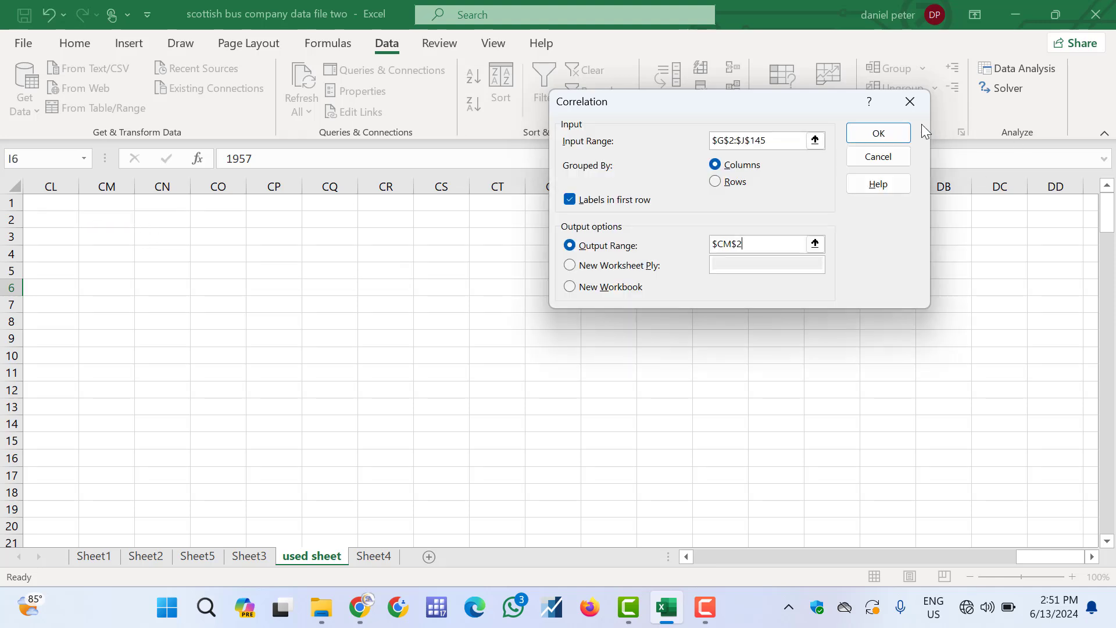
pyautogui.click(866, 133)
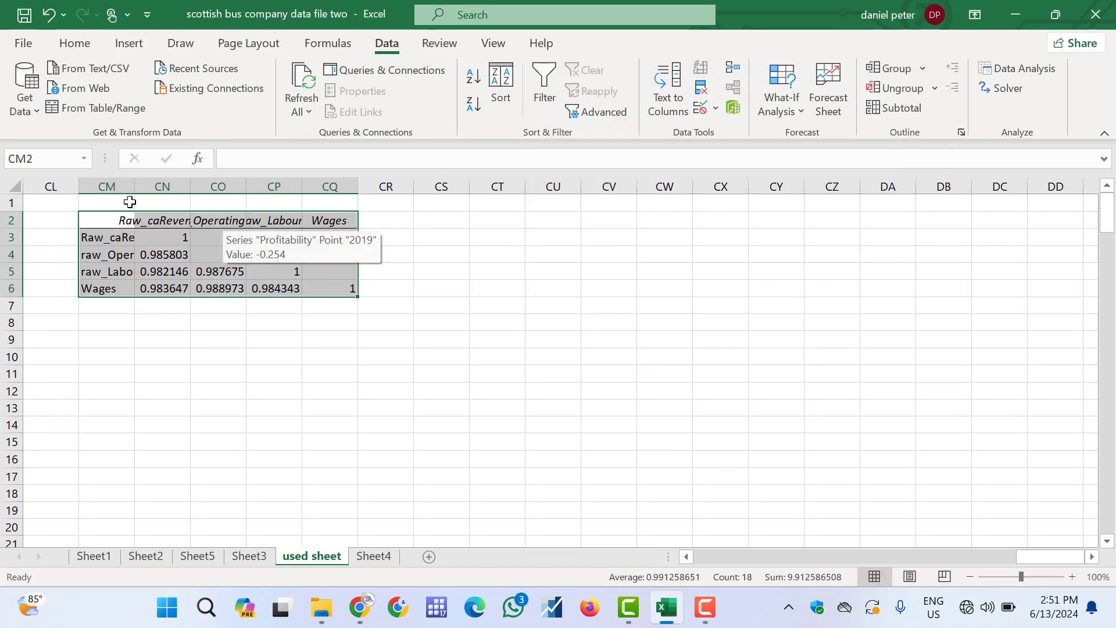
# Autofit column CM and select the Raw_caRevenue versus raw_Operating cost correlation coefficient cell
pyautogui.doubleClick(134, 188)
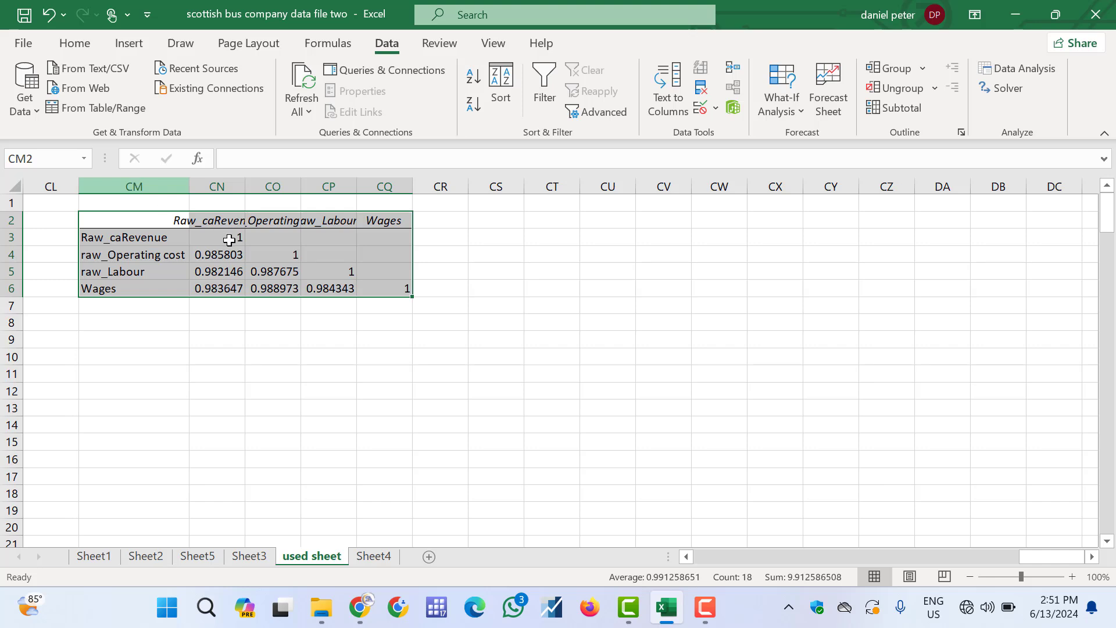
pyautogui.click(217, 255)
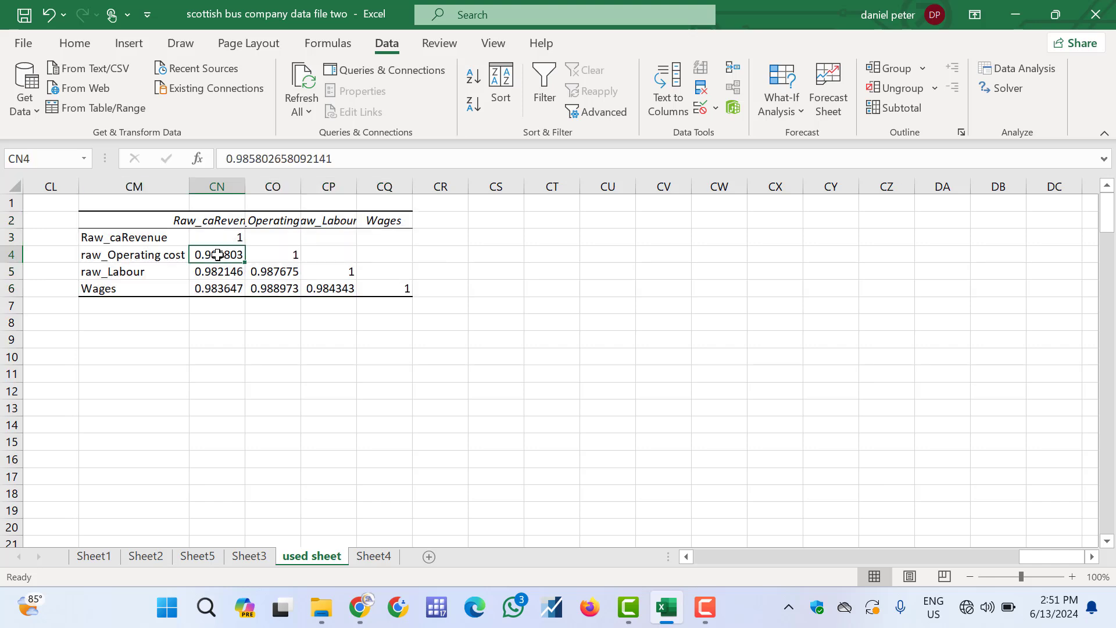
# Autofit columns CN through CQ so the full correlation coefficients and headers show
pyautogui.doubleClick(244, 186)
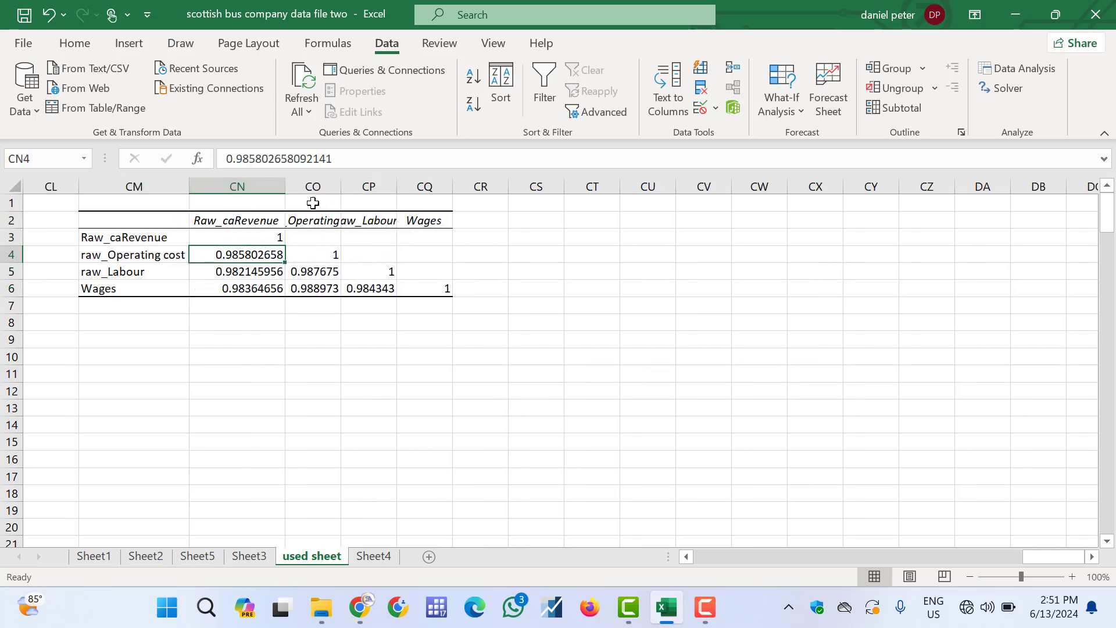
pyautogui.doubleClick(344, 187)
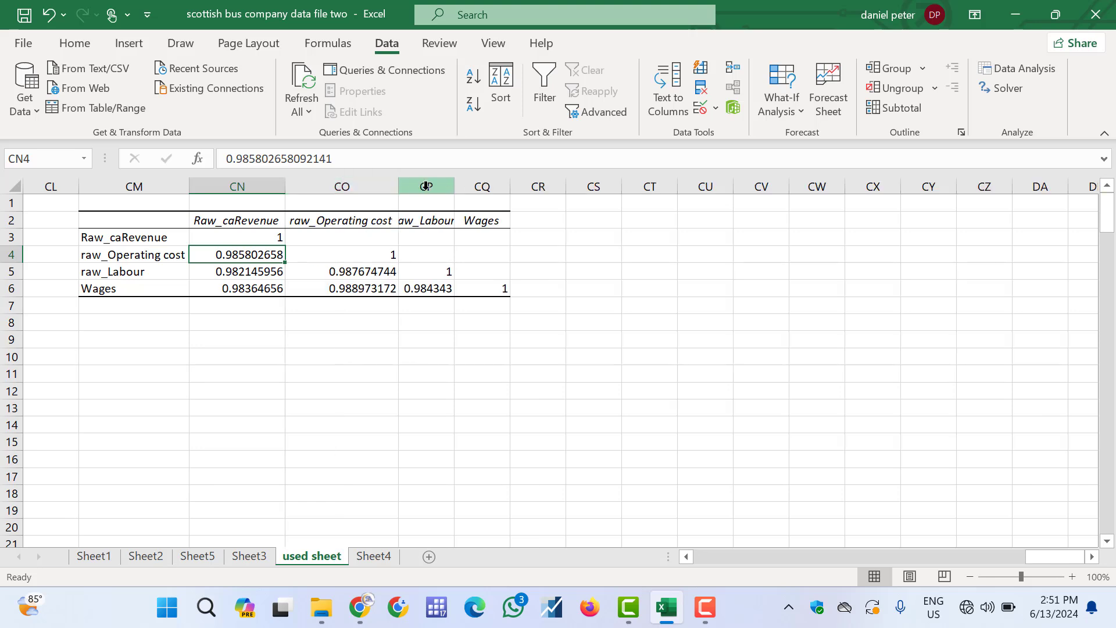
pyautogui.doubleClick(454, 186)
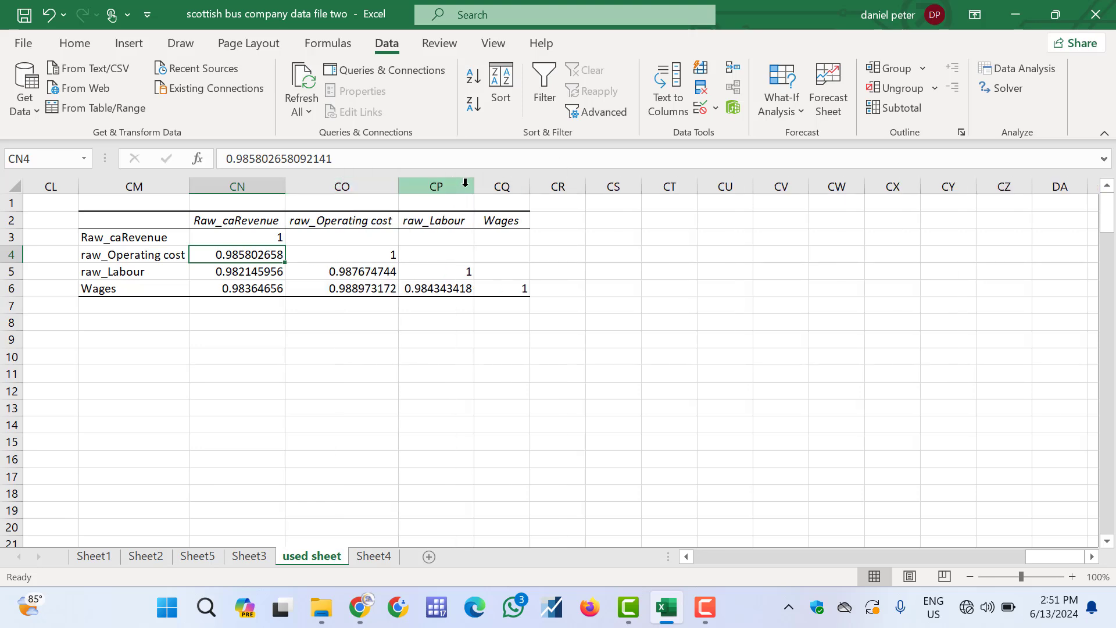
pyautogui.doubleClick(530, 186)
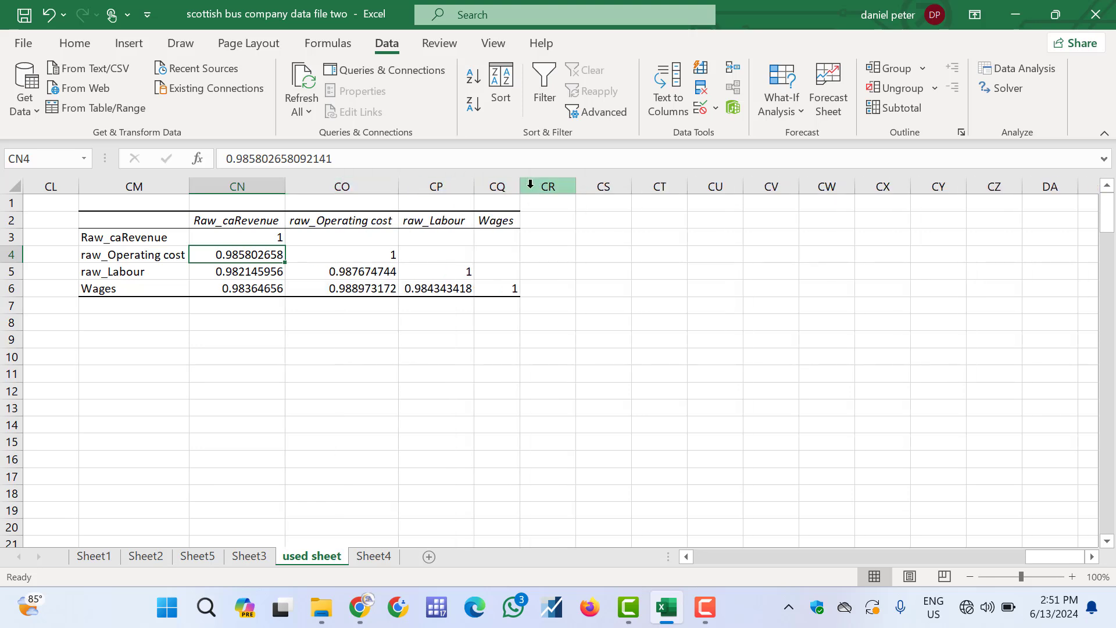
# Review each variable label and its paired correlation coefficients in the output table
pyautogui.click(127, 239)
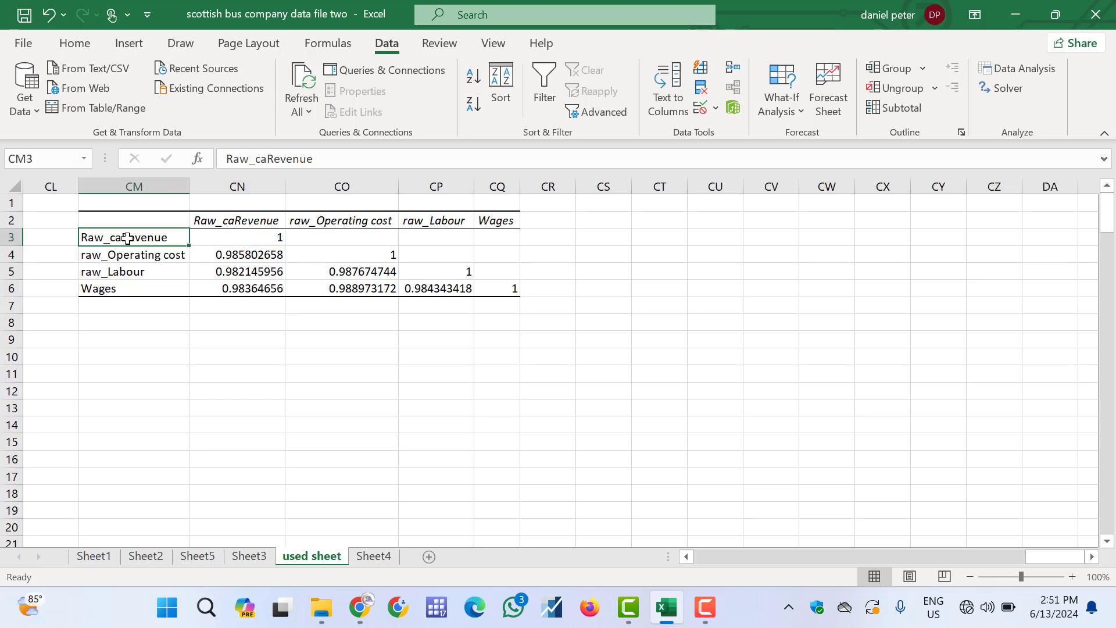
pyautogui.click(258, 237)
pyautogui.click(132, 258)
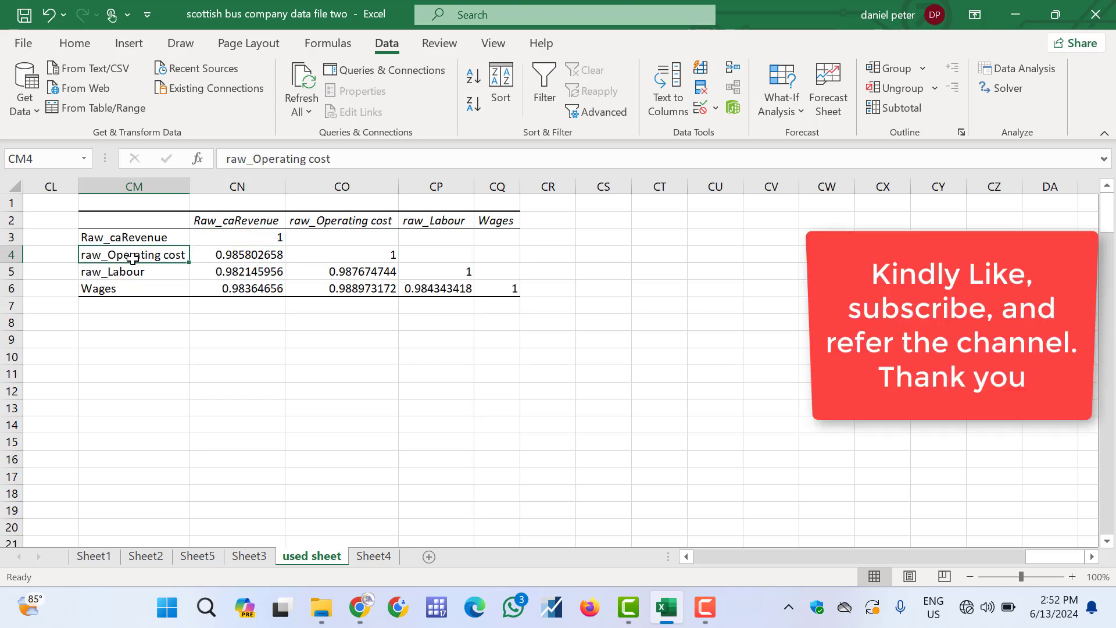
pyautogui.click(231, 254)
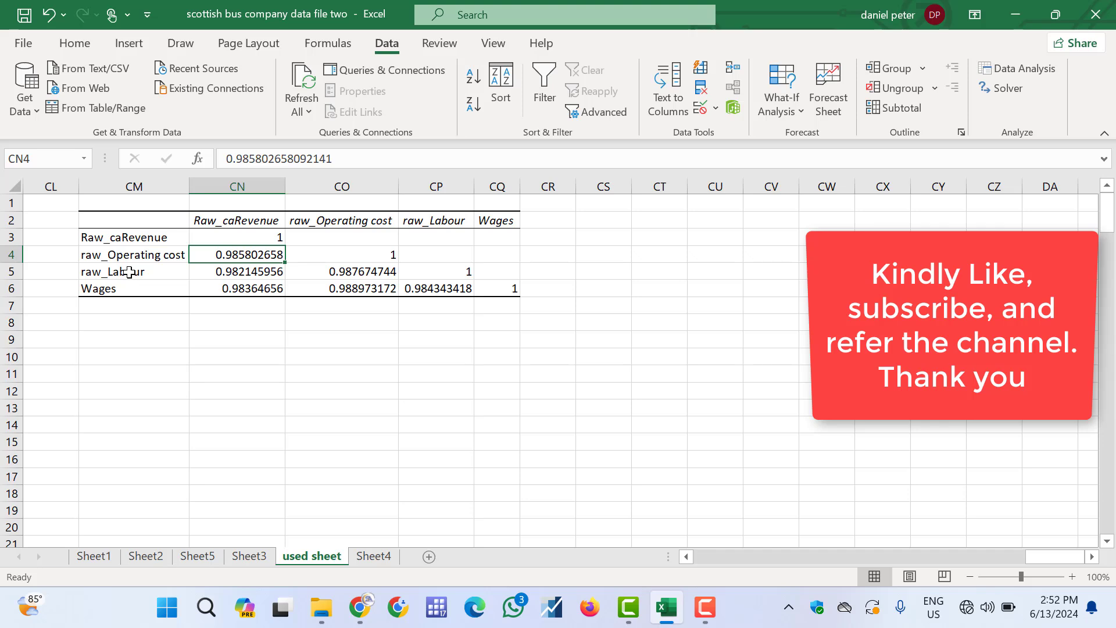
pyautogui.click(254, 268)
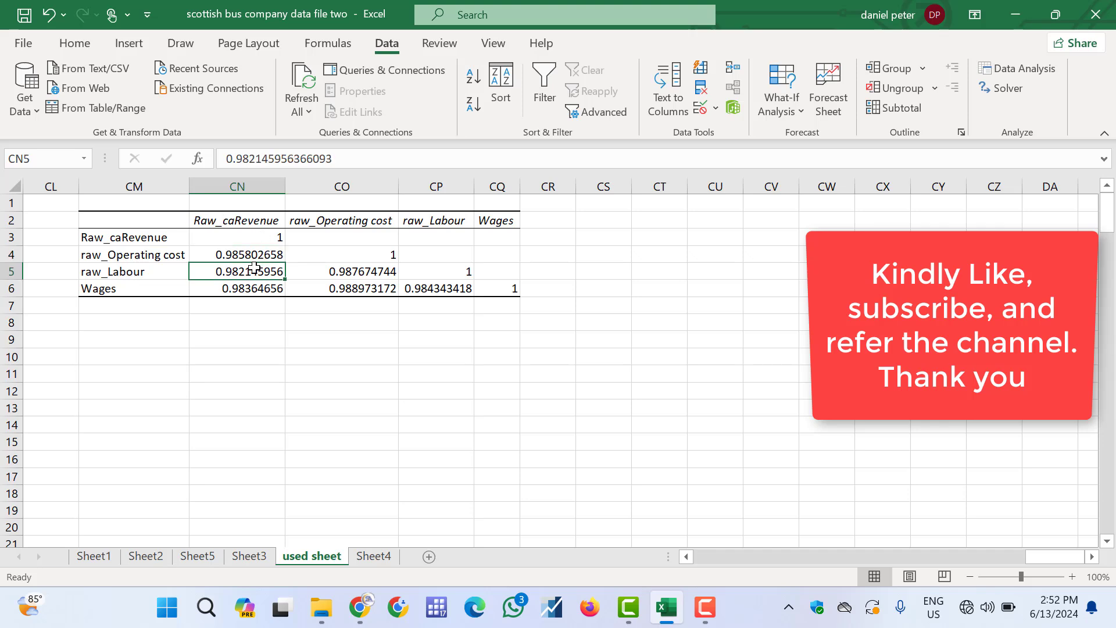
pyautogui.click(149, 289)
pyautogui.click(232, 287)
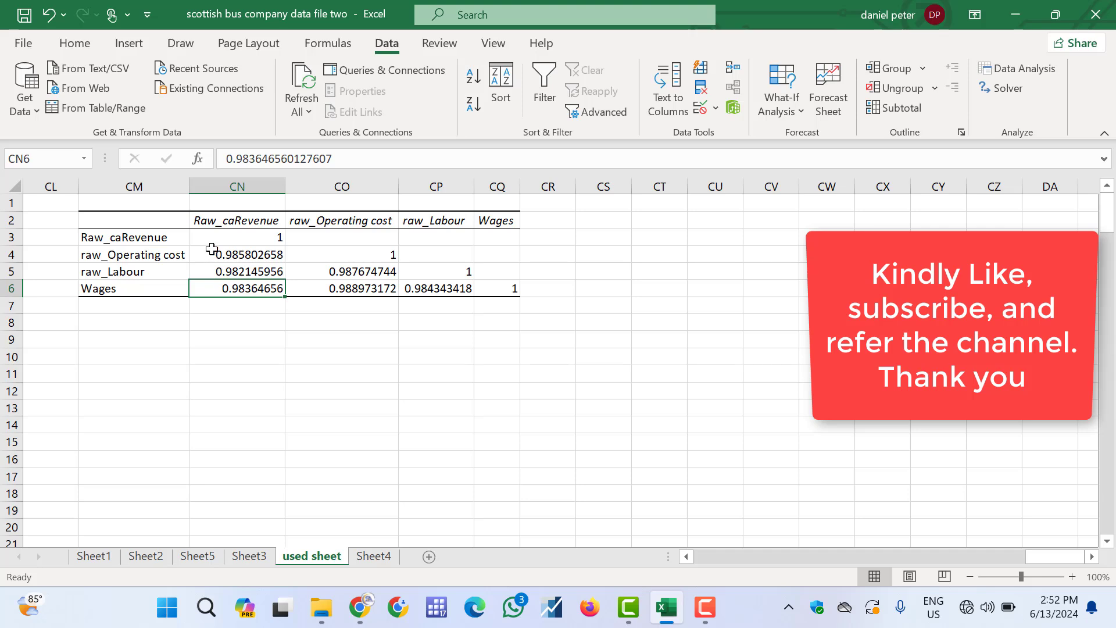
pyautogui.click(157, 235)
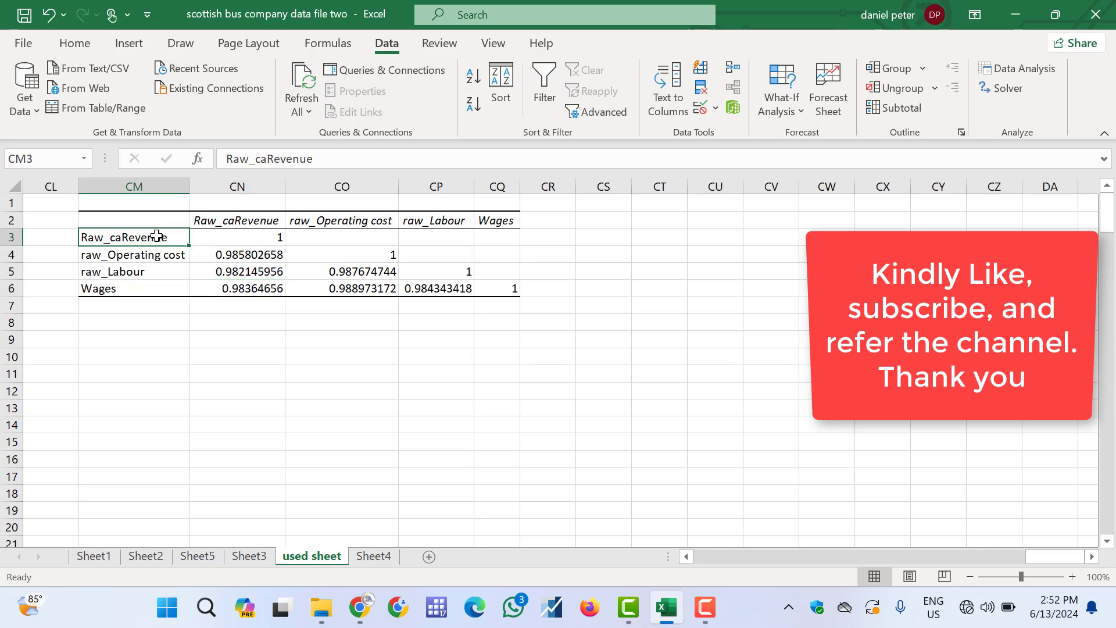
pyautogui.click(138, 256)
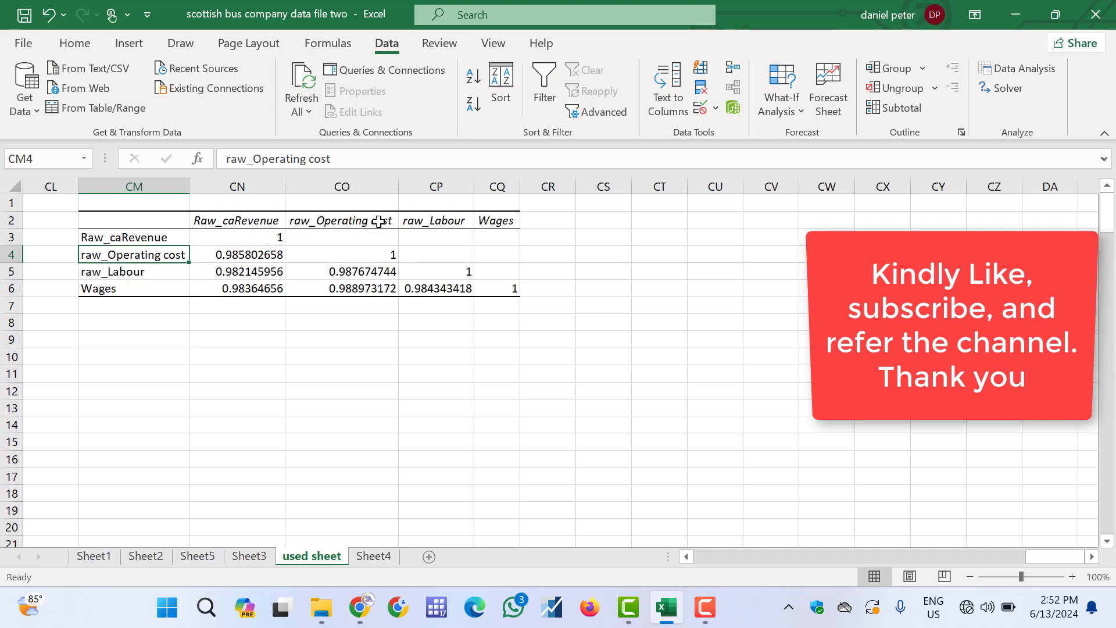
pyautogui.click(125, 273)
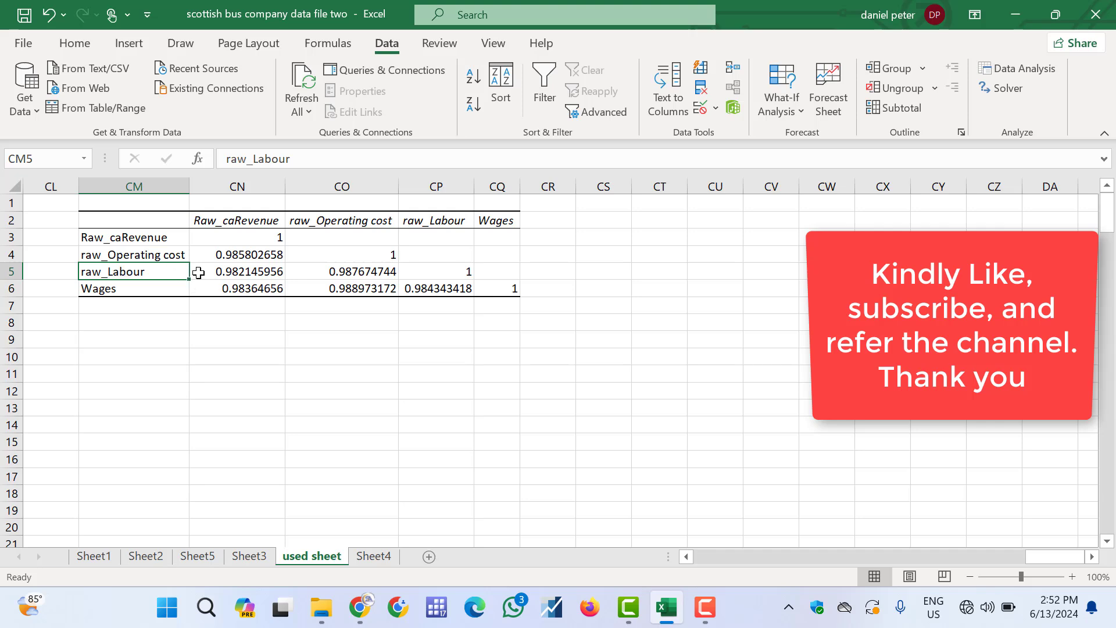
pyautogui.click(340, 269)
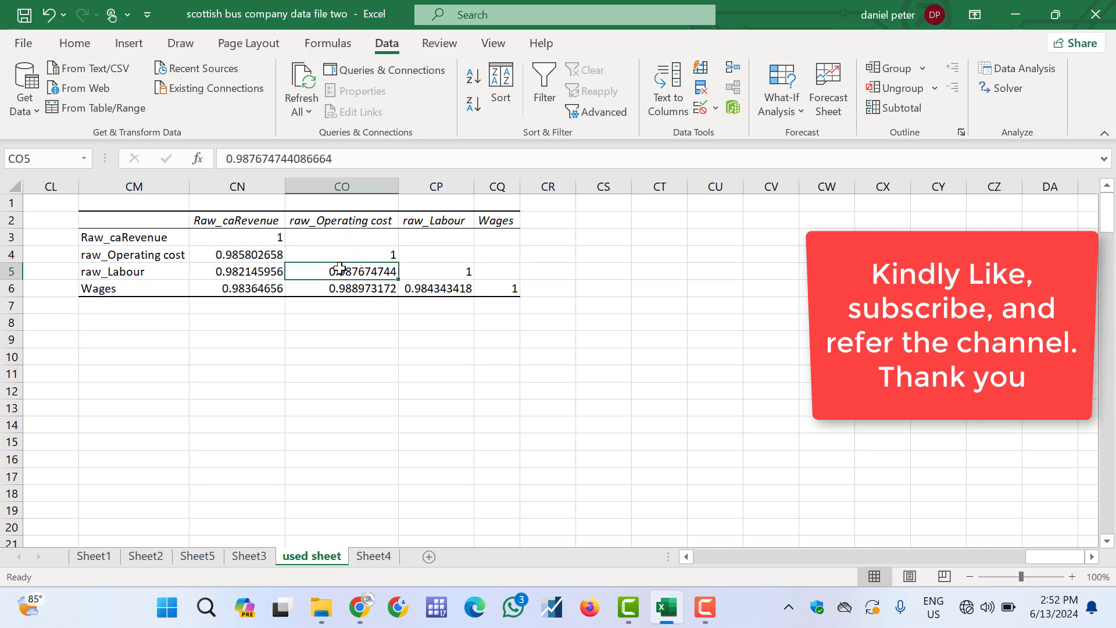
pyautogui.click(136, 286)
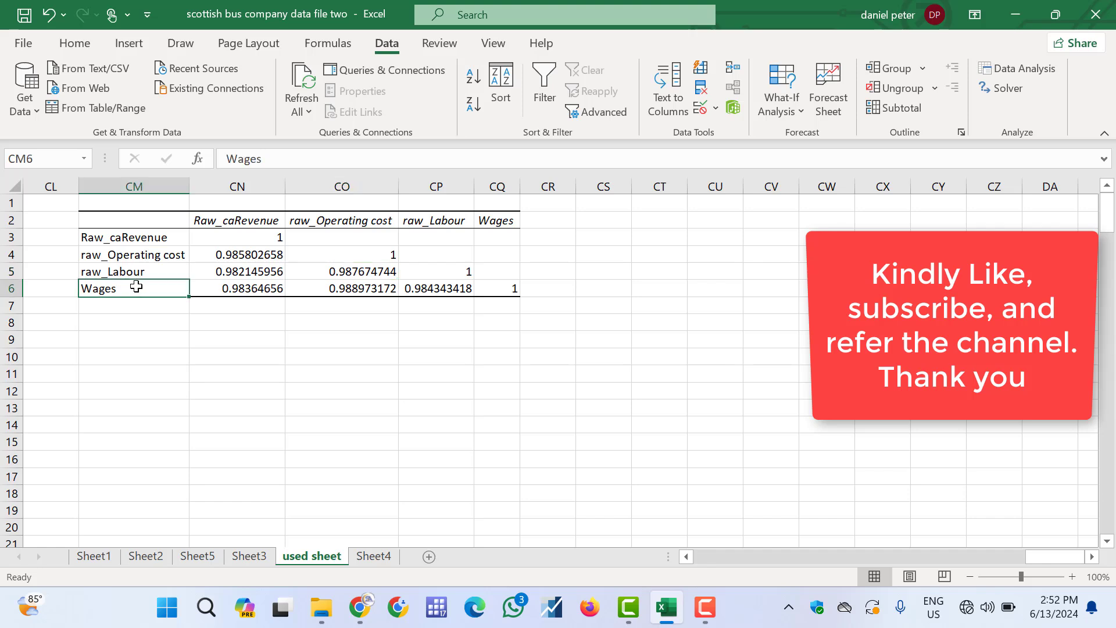
pyautogui.click(330, 286)
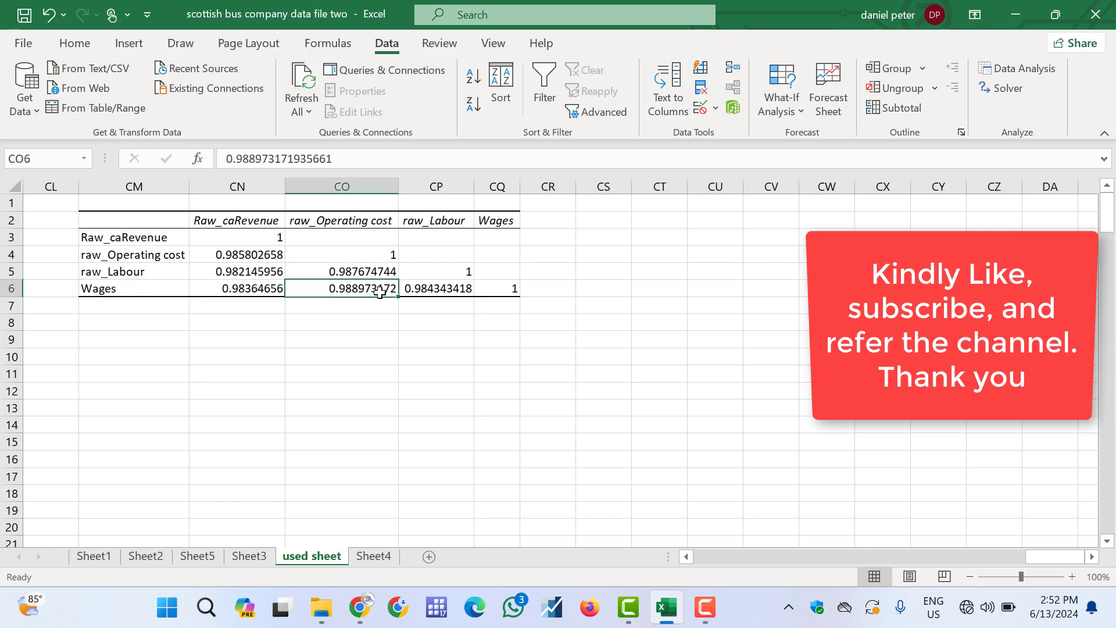
pyautogui.click(155, 289)
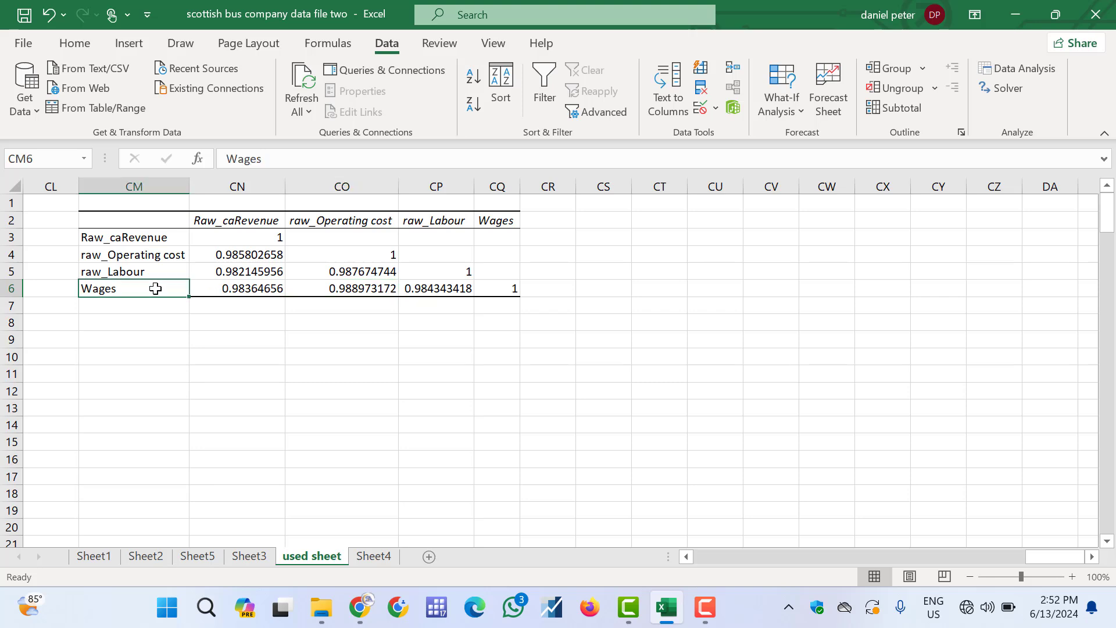
pyautogui.click(433, 285)
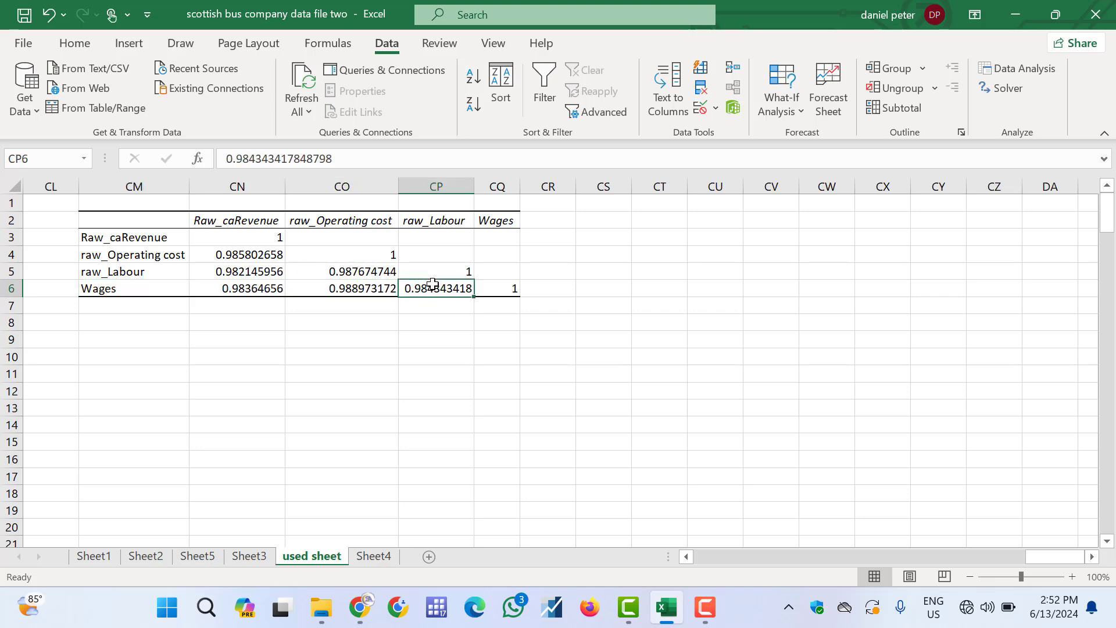
pyautogui.click(712, 617)
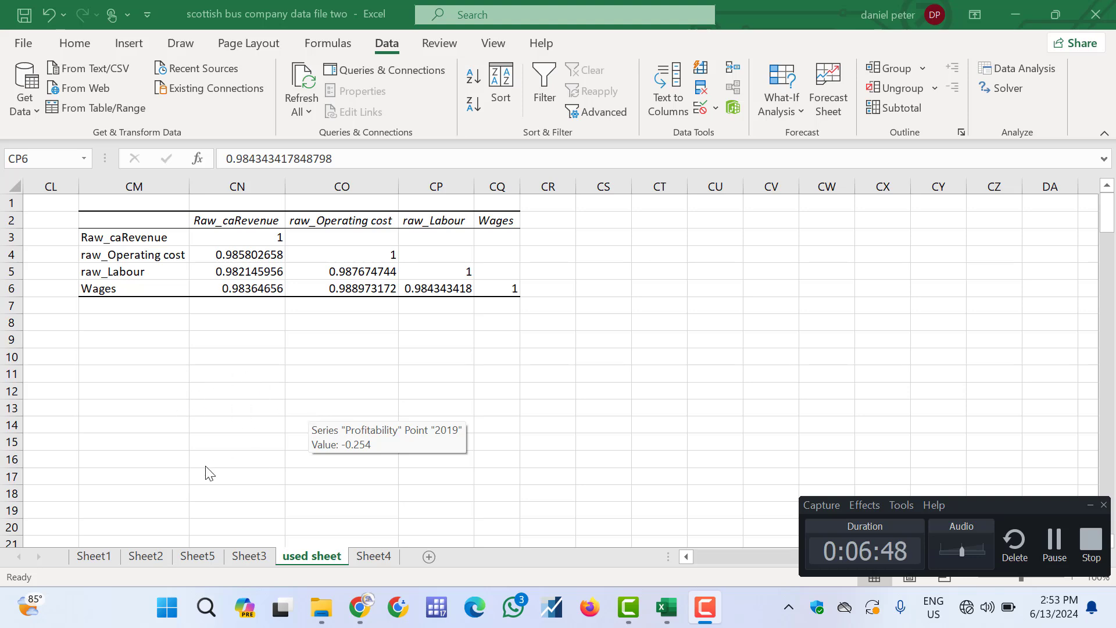
pyautogui.click(248, 558)
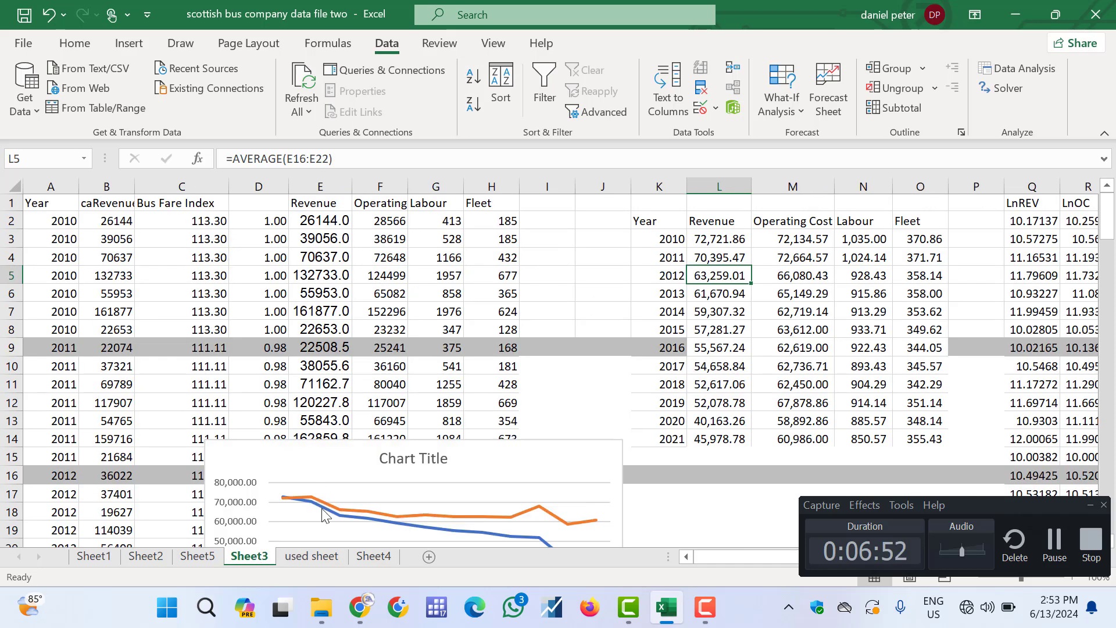
pyautogui.click(313, 557)
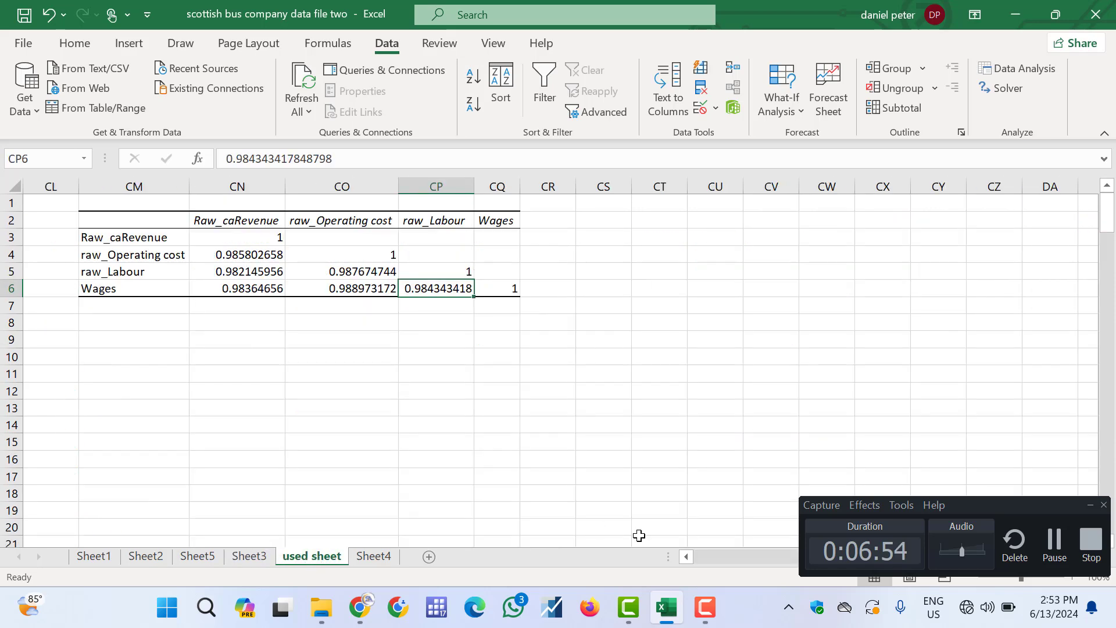
pyautogui.click(753, 566)
pyautogui.click(752, 565)
pyautogui.click(753, 565)
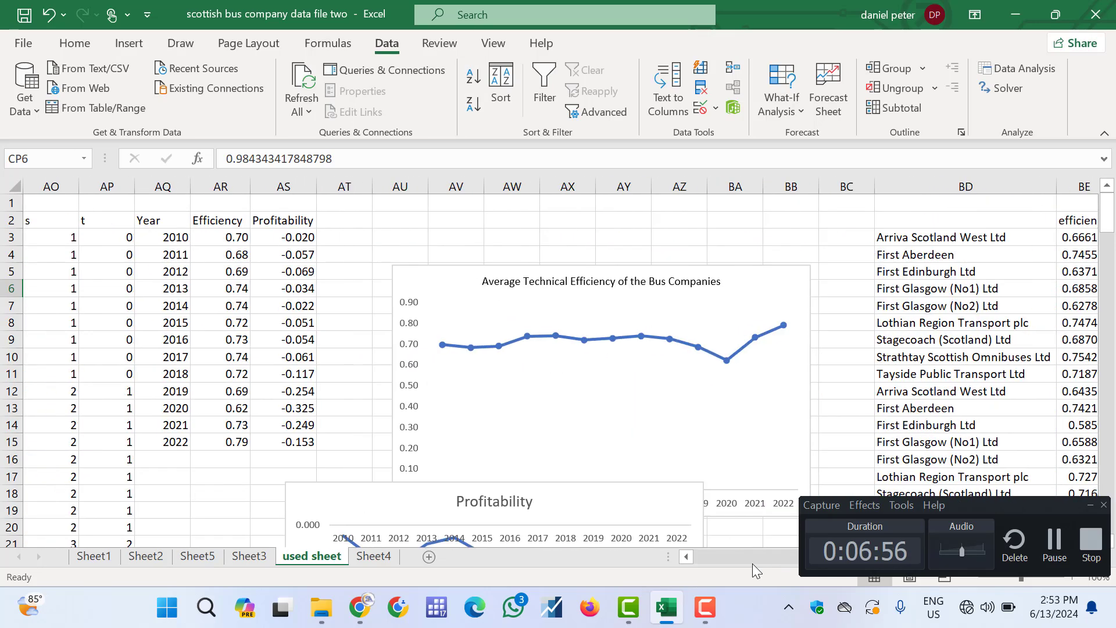
pyautogui.click(753, 565)
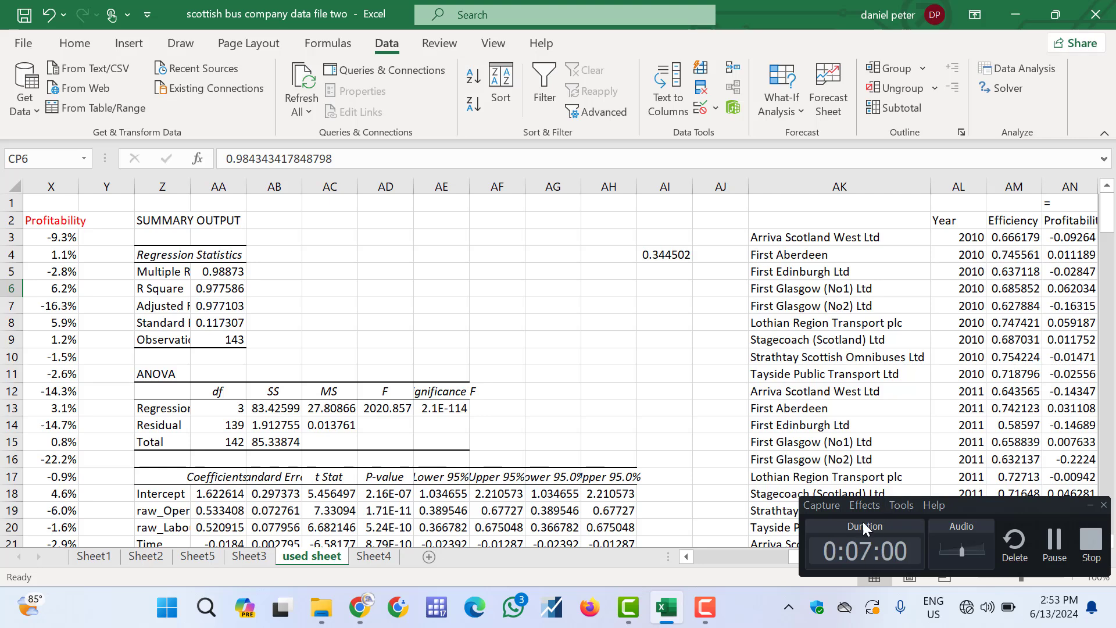
pyautogui.click(1083, 510)
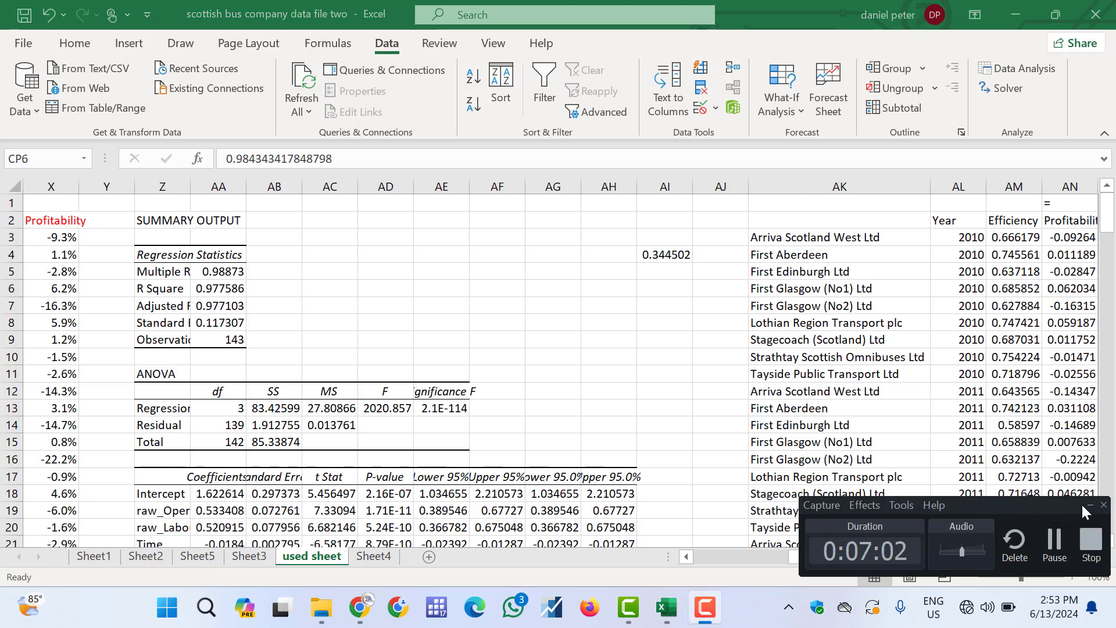
pyautogui.click(1091, 510)
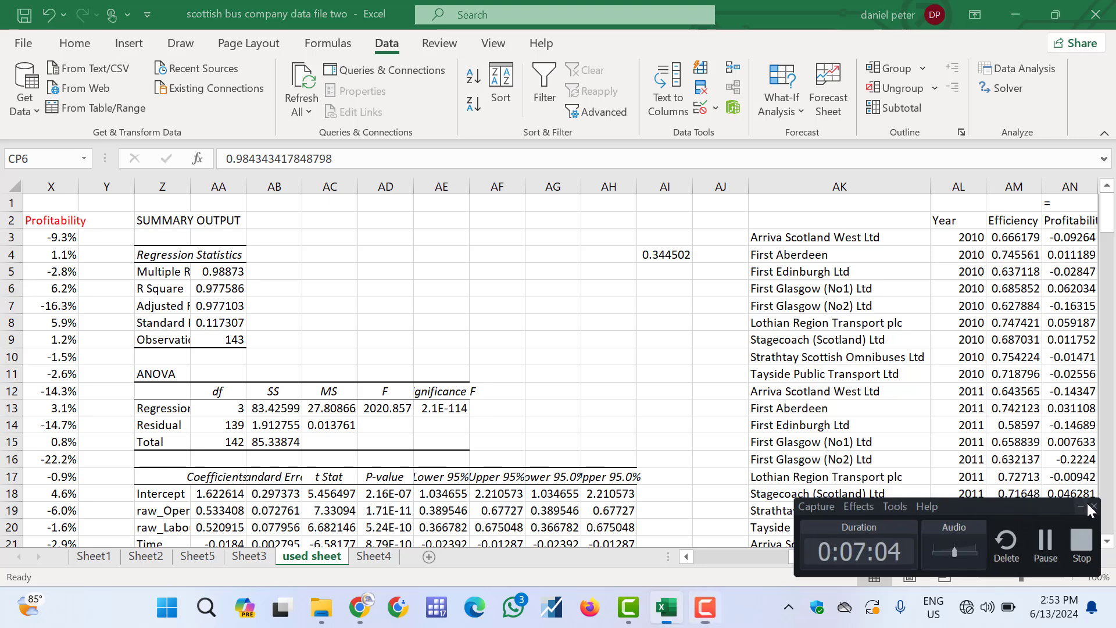
# Autofit column AN holding the Profitability values next to Efficiency
pyautogui.click(943, 557)
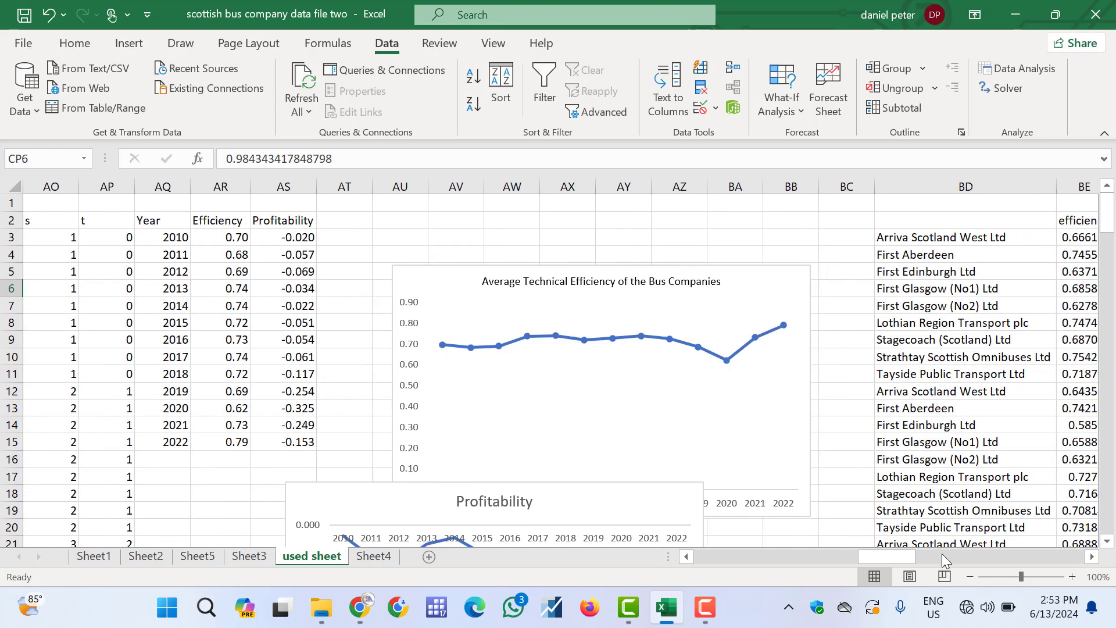
pyautogui.click(686, 557)
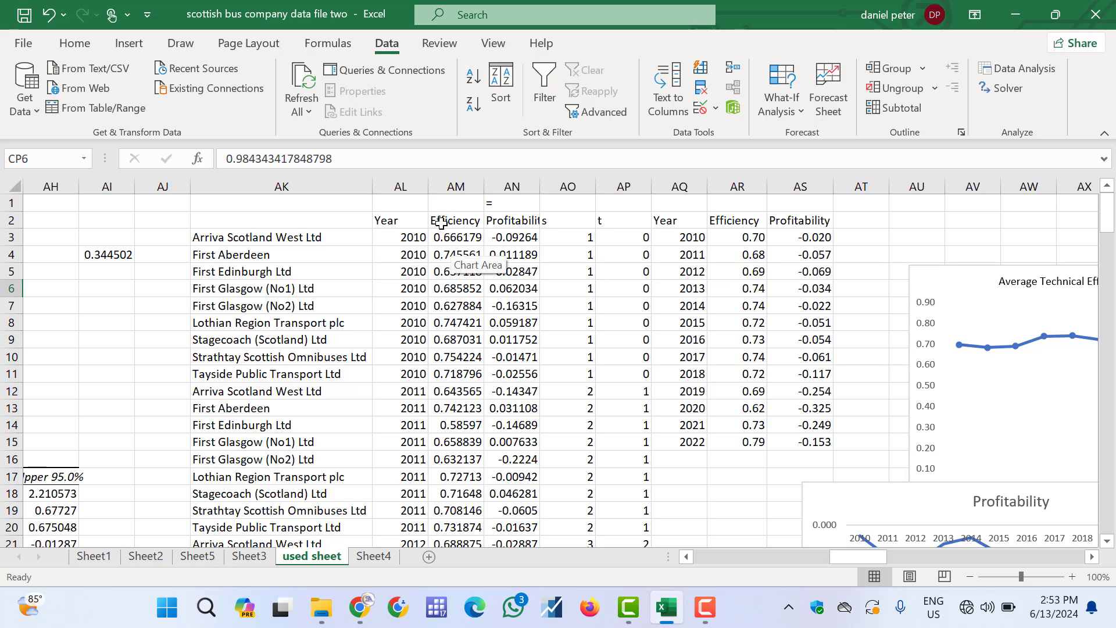
pyautogui.click(441, 223)
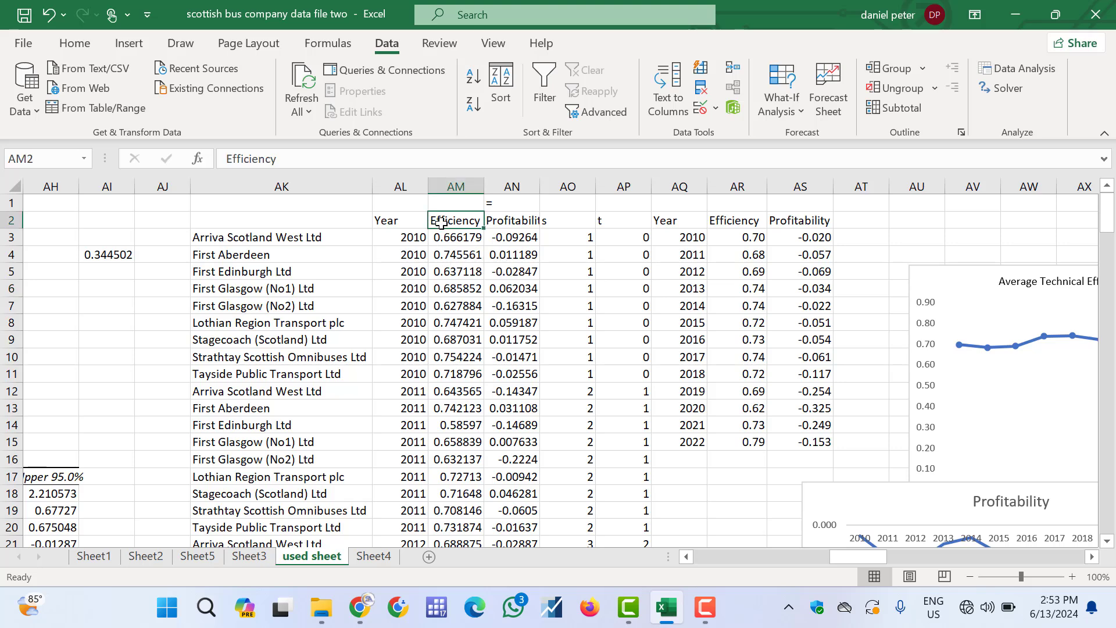
pyautogui.doubleClick(539, 178)
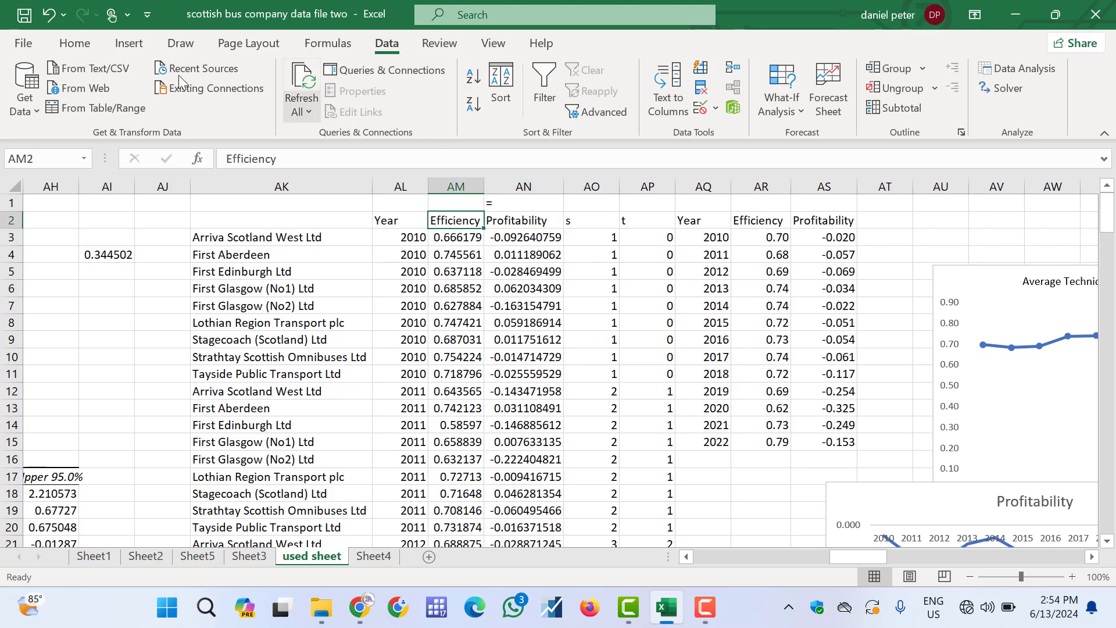
# Open the Correlation analysis tool and set its input range to AM2:AN145 for Efficiency and Profitability
pyautogui.click(444, 235)
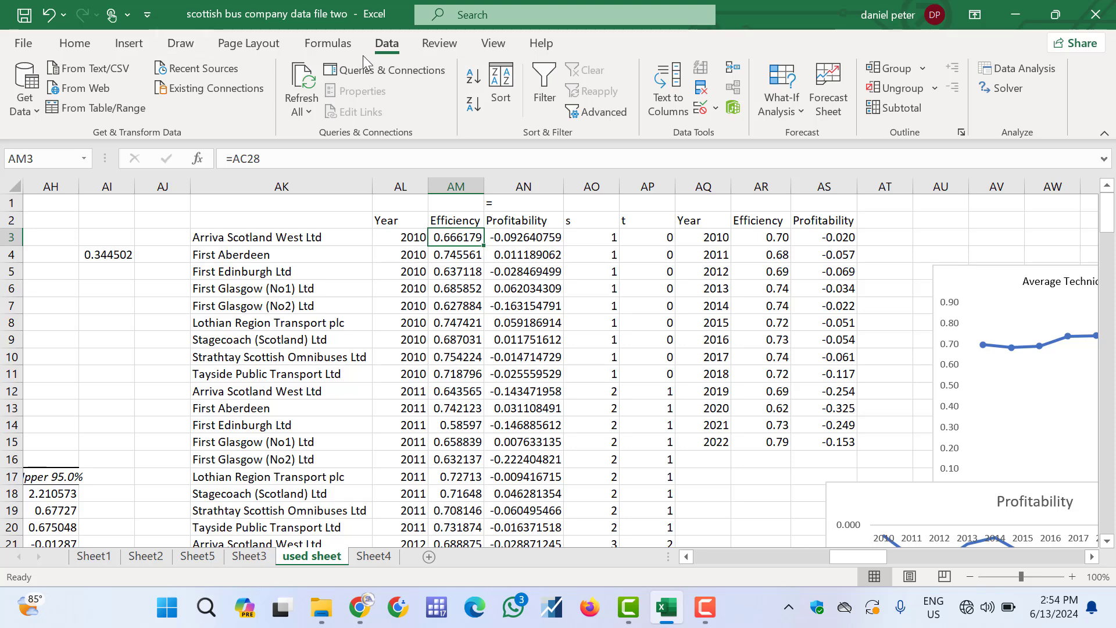
pyautogui.click(1015, 69)
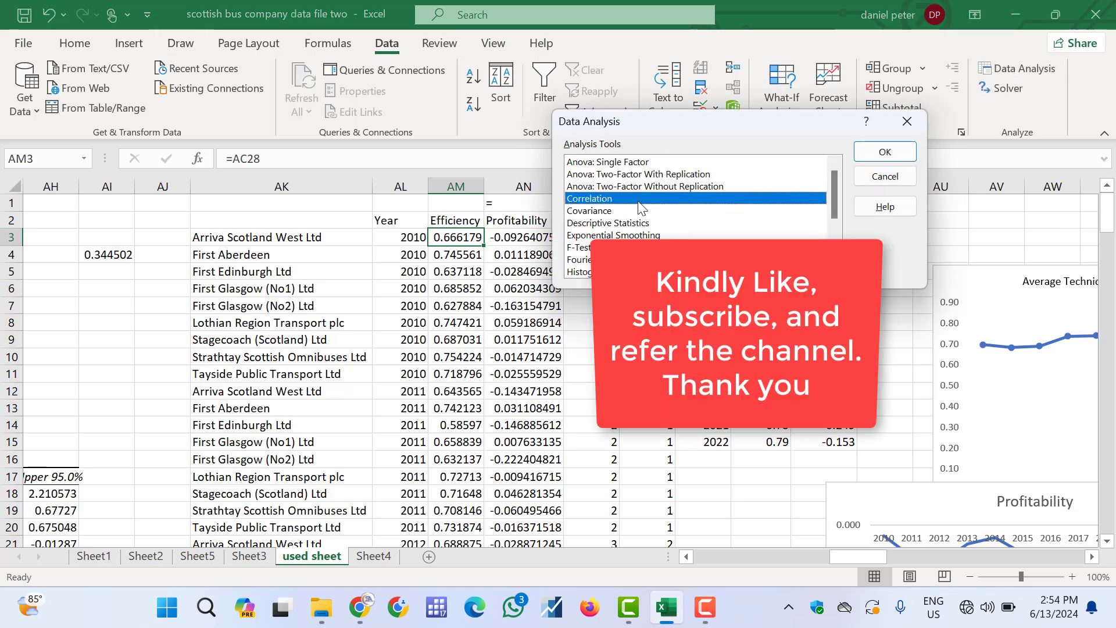
pyautogui.click(888, 154)
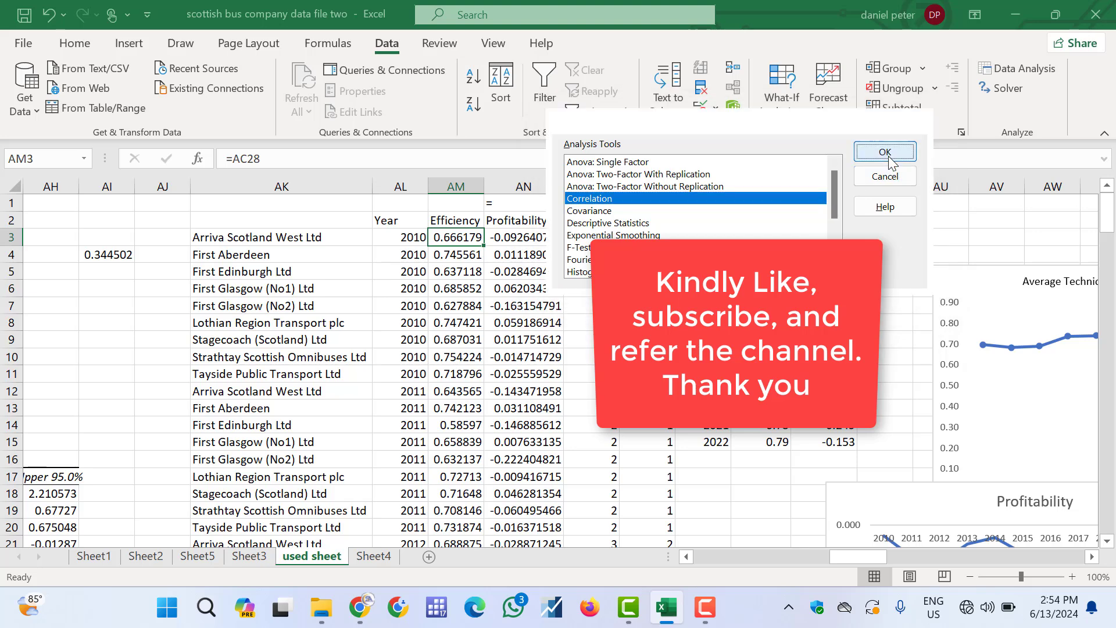
pyautogui.click(815, 141)
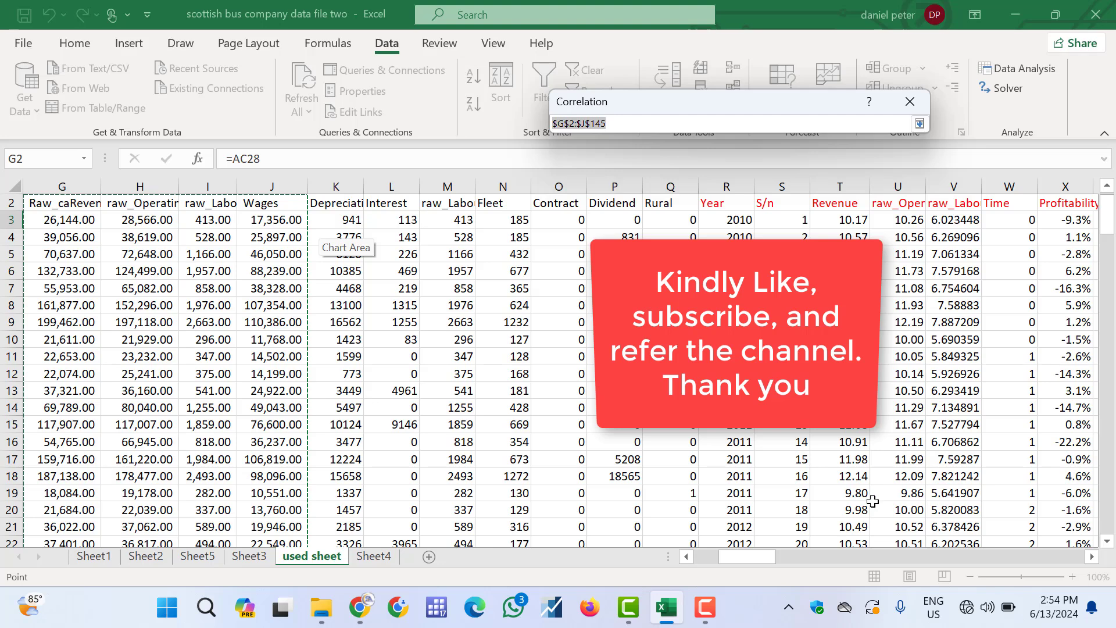
pyautogui.click(892, 556)
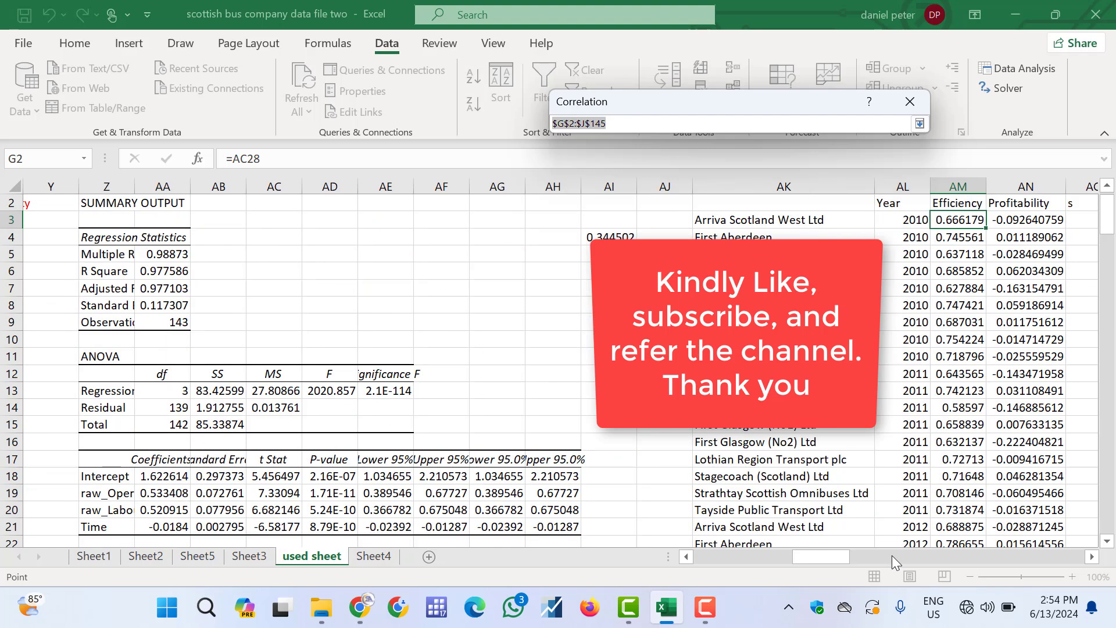
pyautogui.click(963, 207)
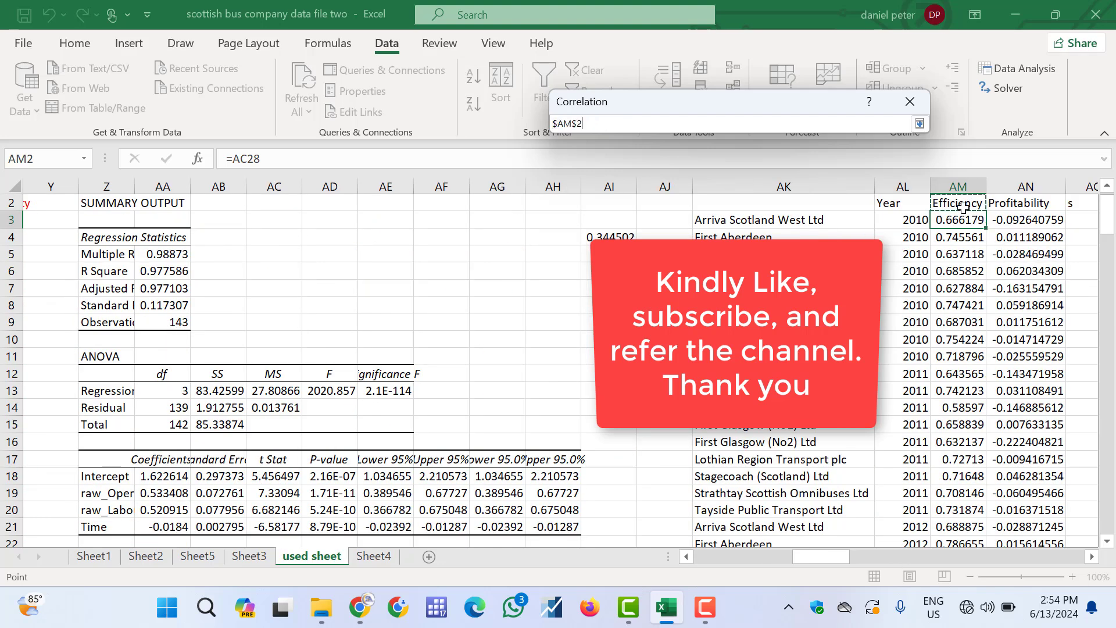
pyautogui.hotkey('shift', 'Right')
pyautogui.hotkey('ctrl', 'shift', 'Down')
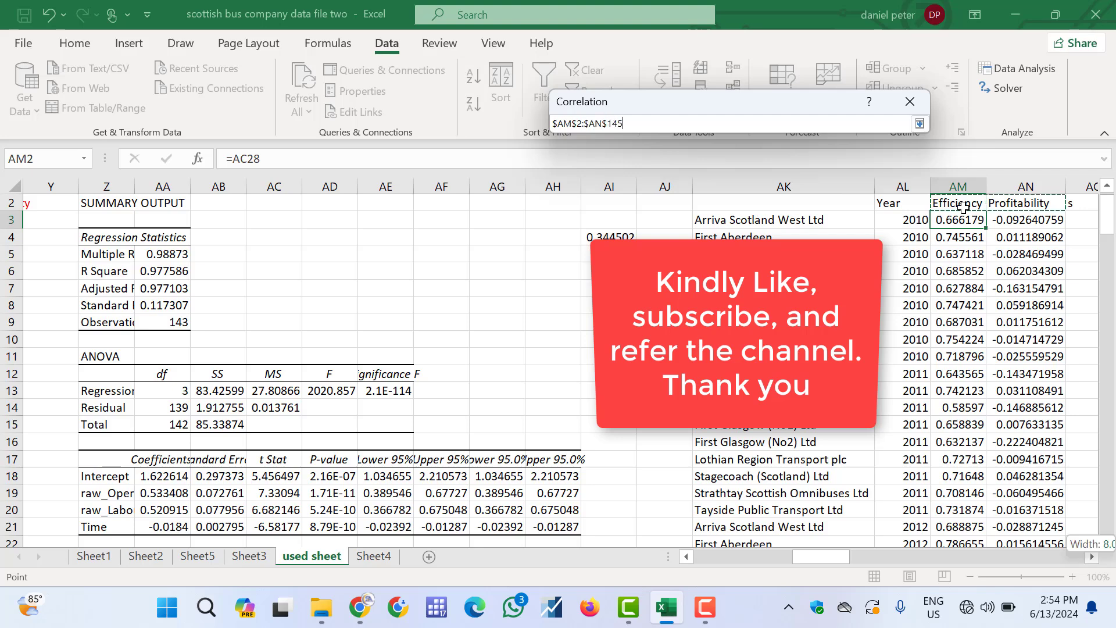
# Set the correlation output to a new worksheet ply and run the analysis for Efficiency and Profitability
pyautogui.click(918, 122)
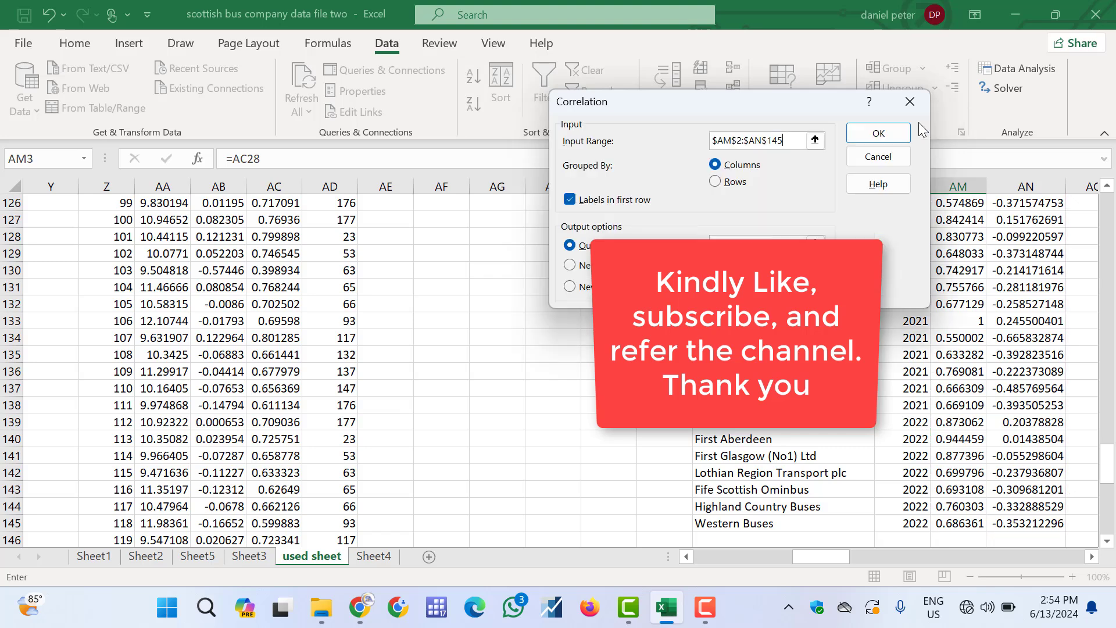
pyautogui.click(570, 266)
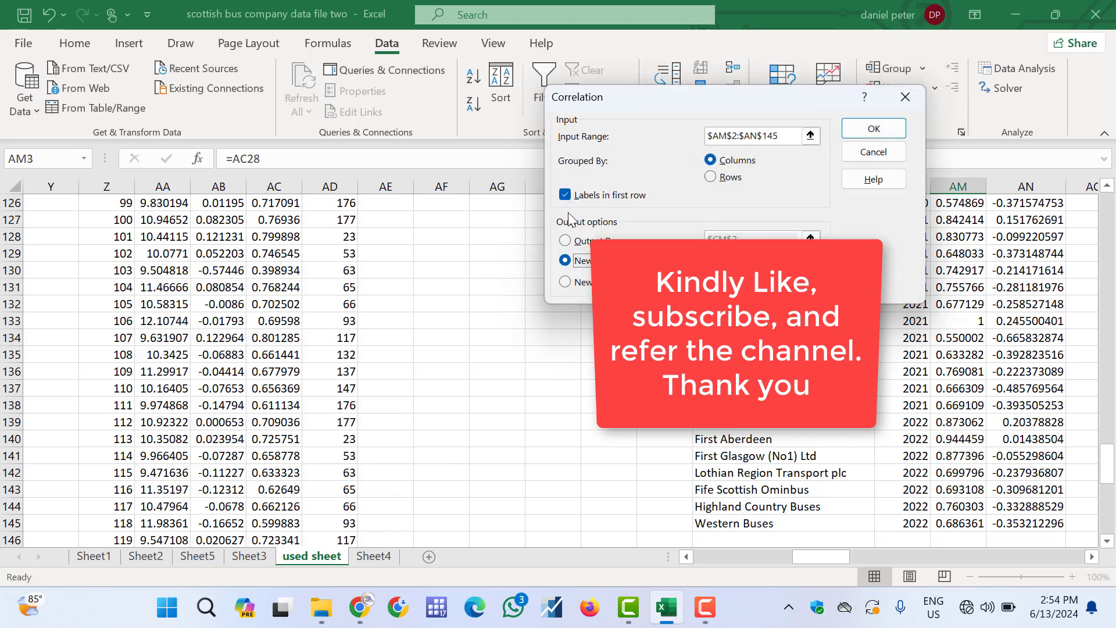
pyautogui.click(876, 130)
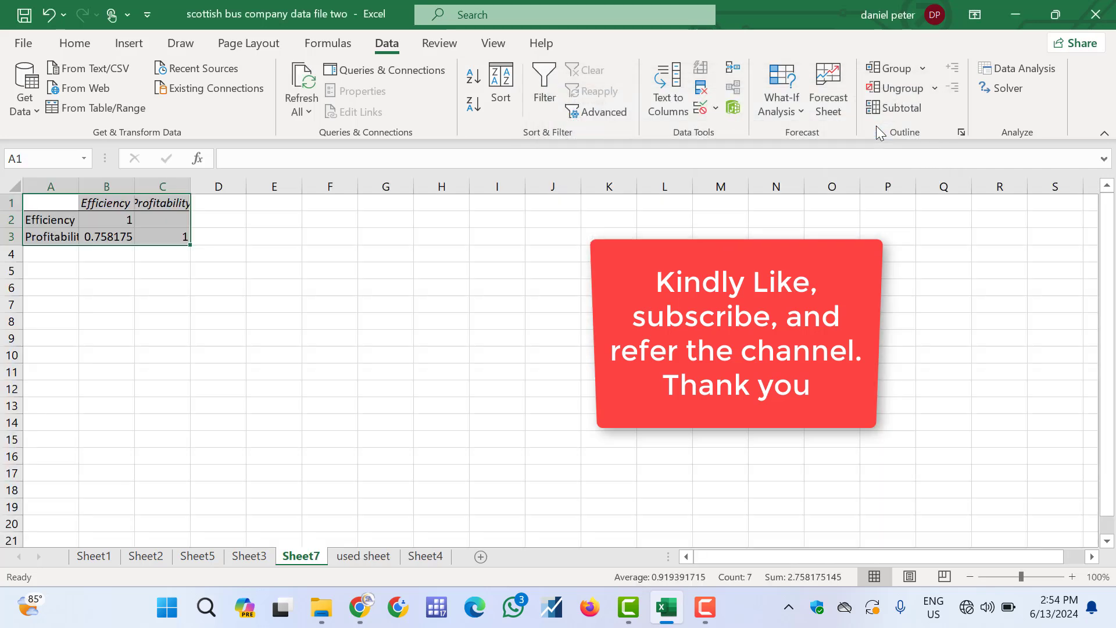
# Widen and autofit columns A through C so the labels and correlation coefficients show fully
pyautogui.click(103, 220)
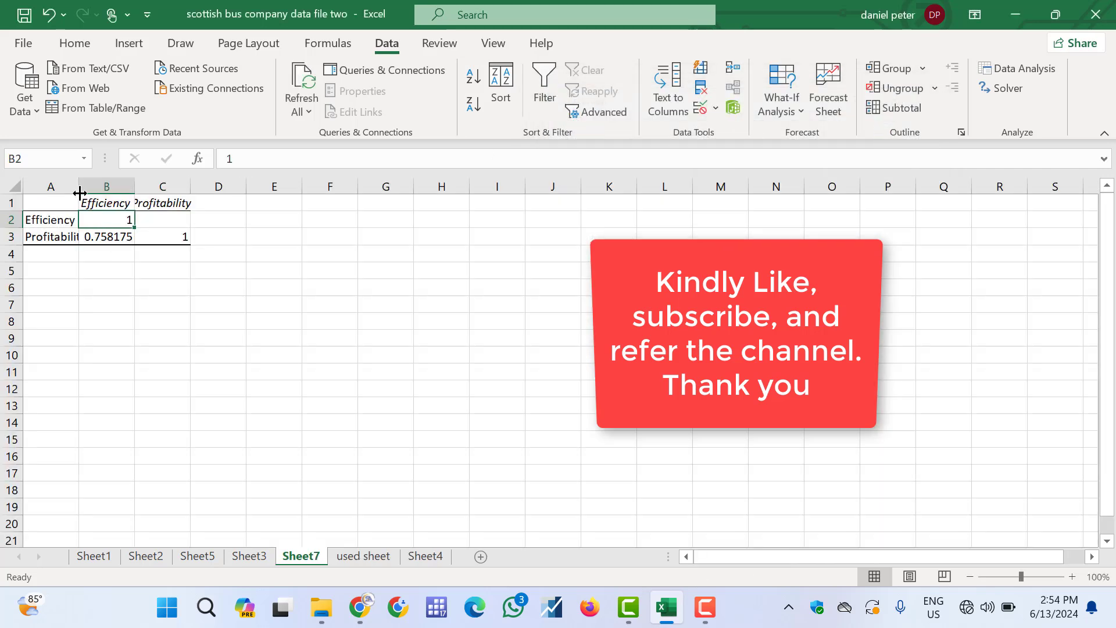
pyautogui.moveTo(78, 191); pyautogui.dragTo(89, 190)
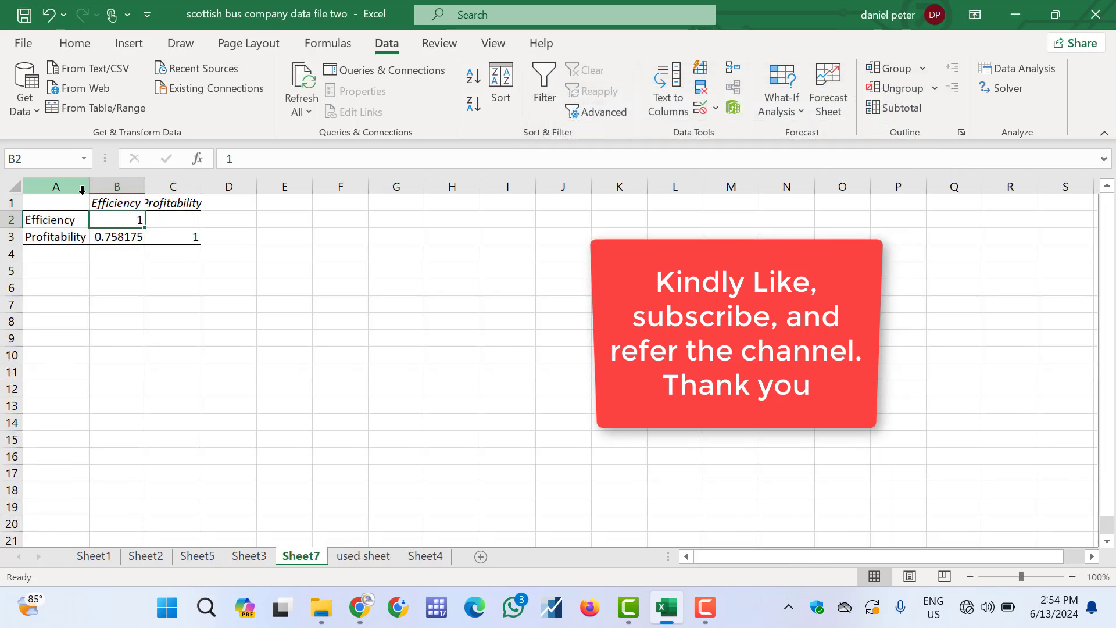
pyautogui.doubleClick(147, 184)
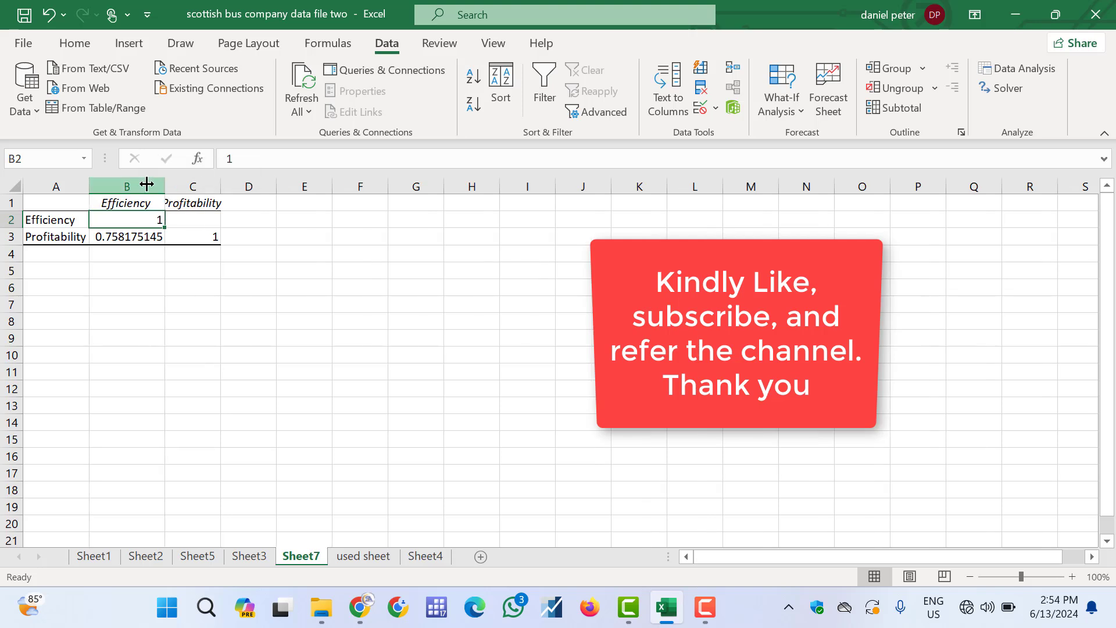
pyautogui.doubleClick(215, 191)
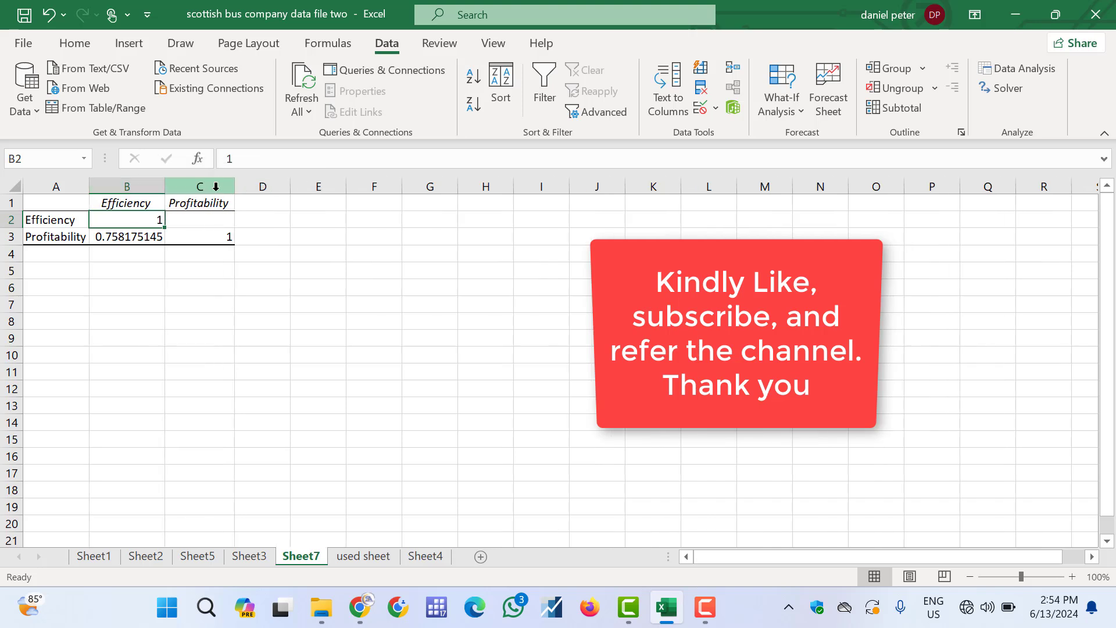
# Review the Efficiency and Profitability labels and their correlation coefficient in the new output table
pyautogui.click(51, 237)
pyautogui.click(120, 203)
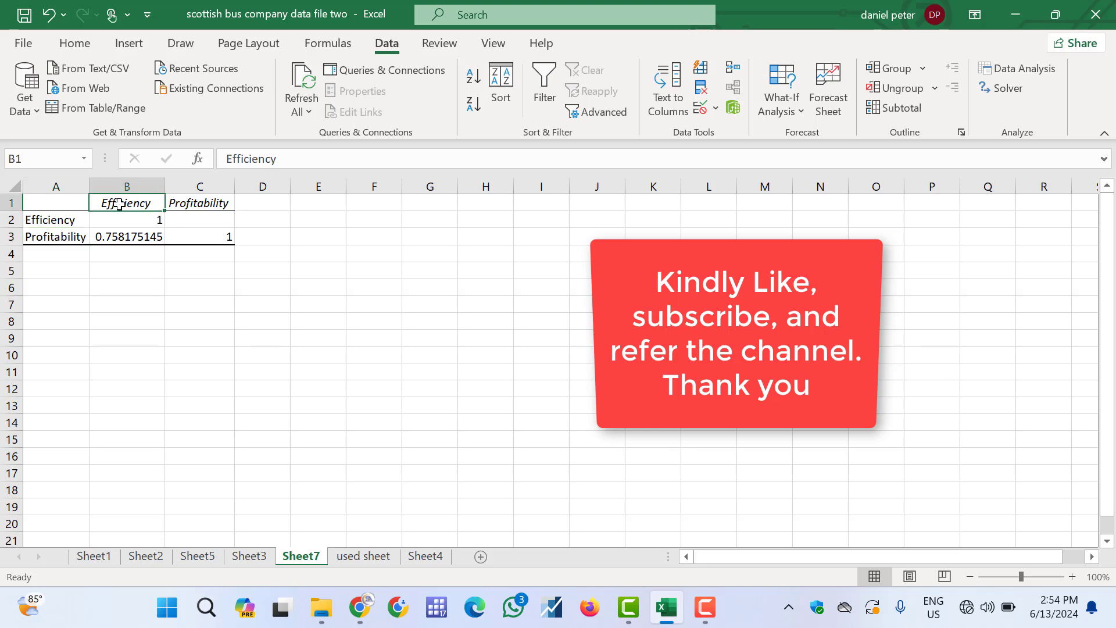
pyautogui.click(299, 347)
pyautogui.click(199, 289)
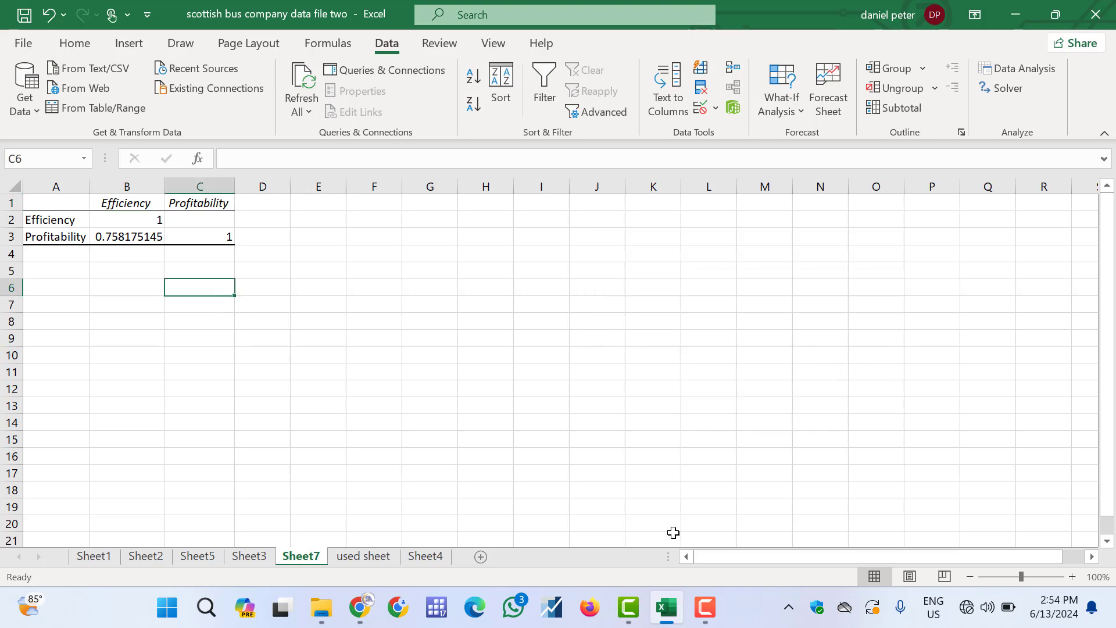
pyautogui.click(703, 611)
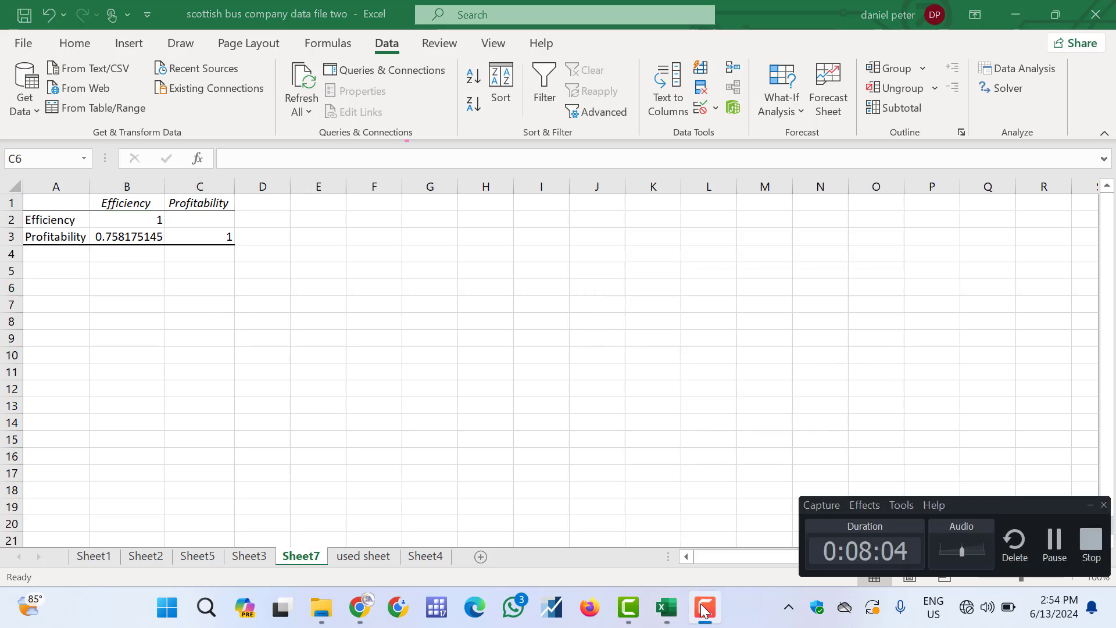